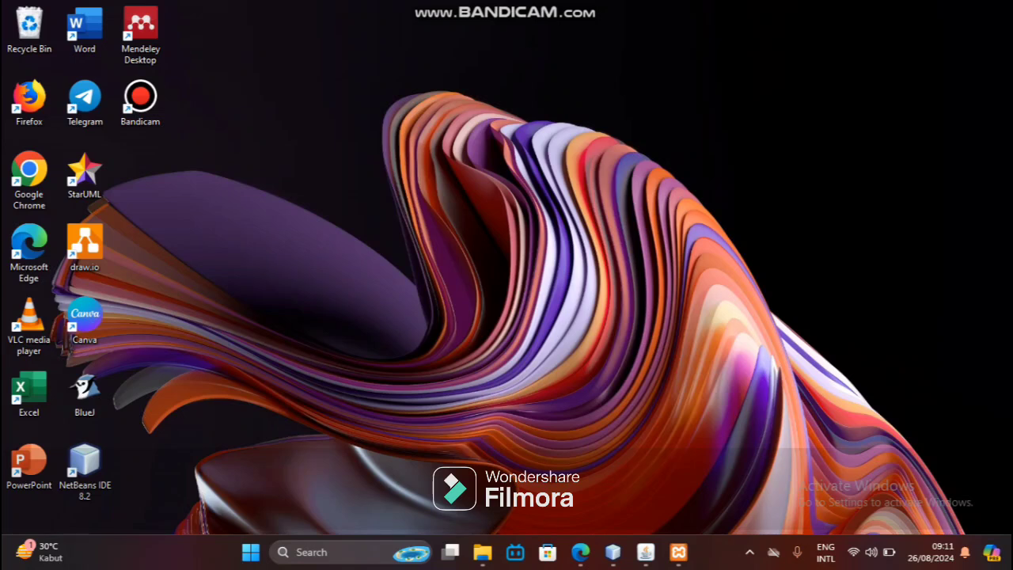
# Step: Confirm Apache and MySQL are running in XAMPP, then minimise the control panel
pyautogui.click(678, 551)
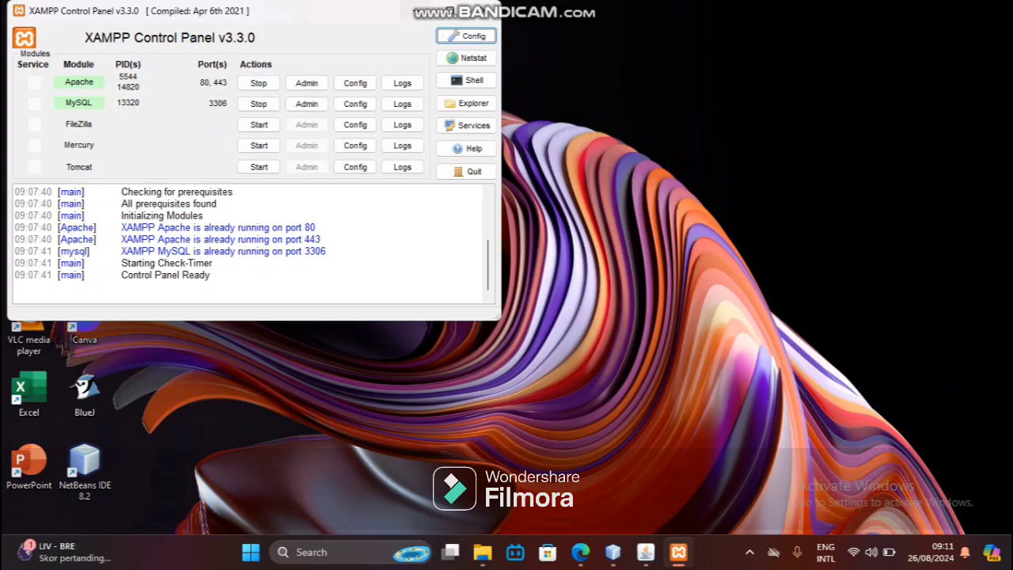
pyautogui.click(415, 11)
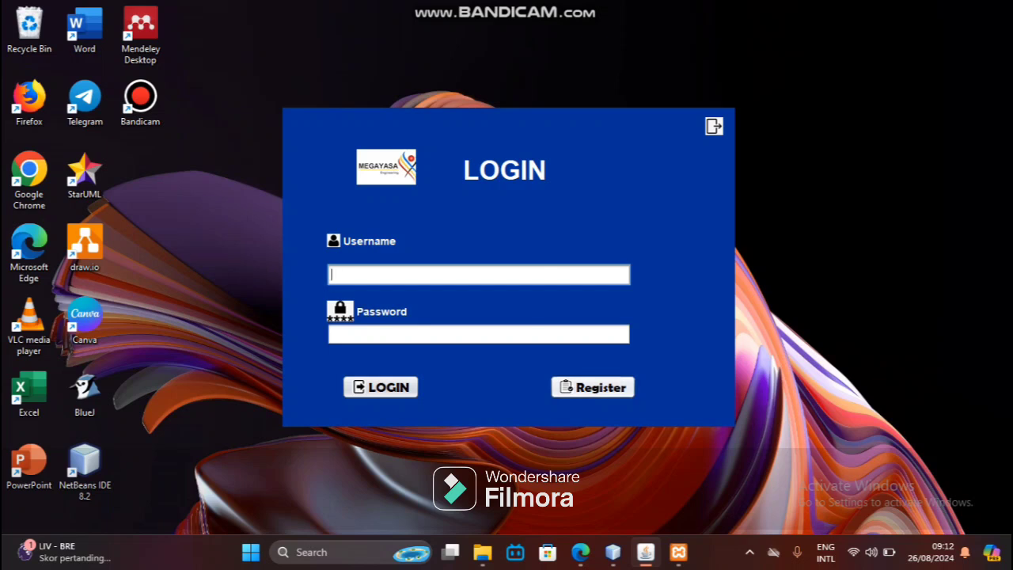
# Step: Register a new account with an email, username and password, and acknowledge the success message
pyautogui.click(592, 387)
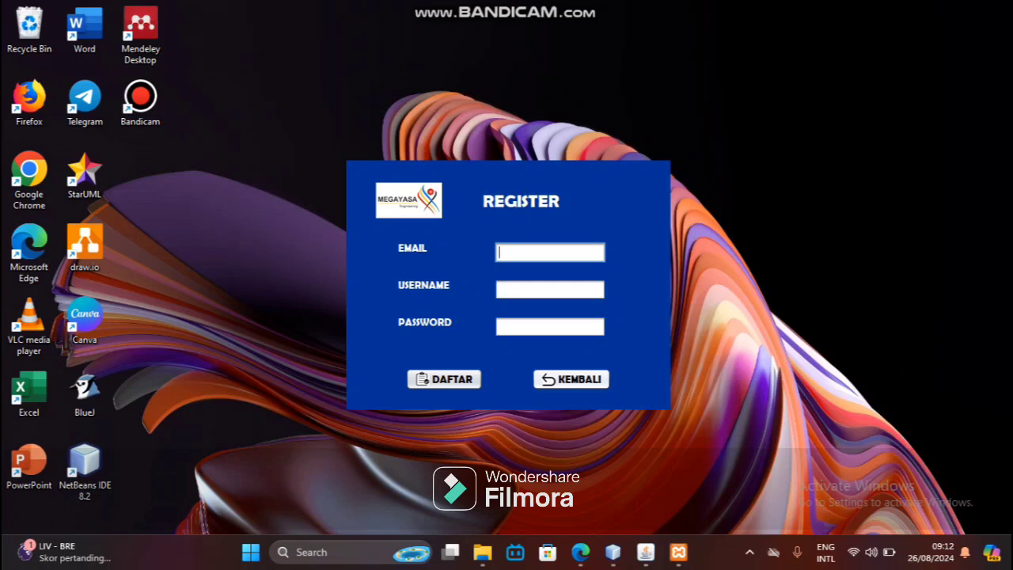
pyautogui.write('admin123')
pyautogui.press('Tab')
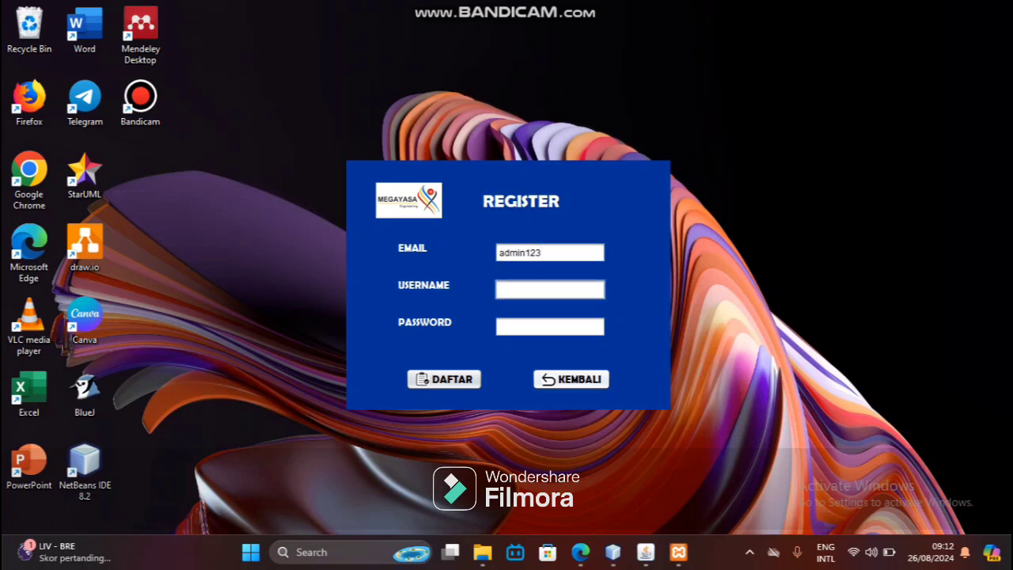
pyautogui.write('admin')
pyautogui.press('Tab')
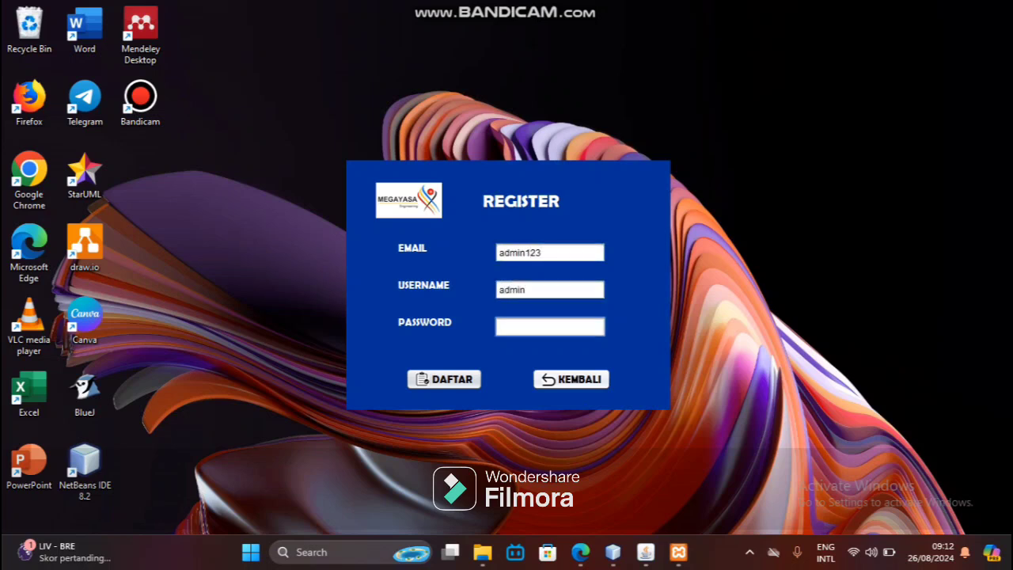
pyautogui.write('admin123')
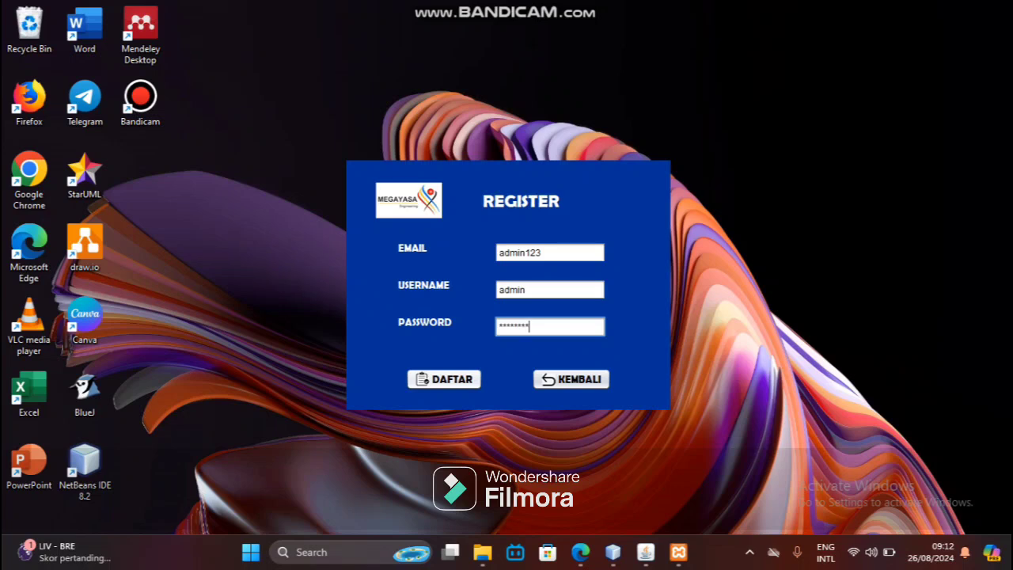
pyautogui.press('Tab')
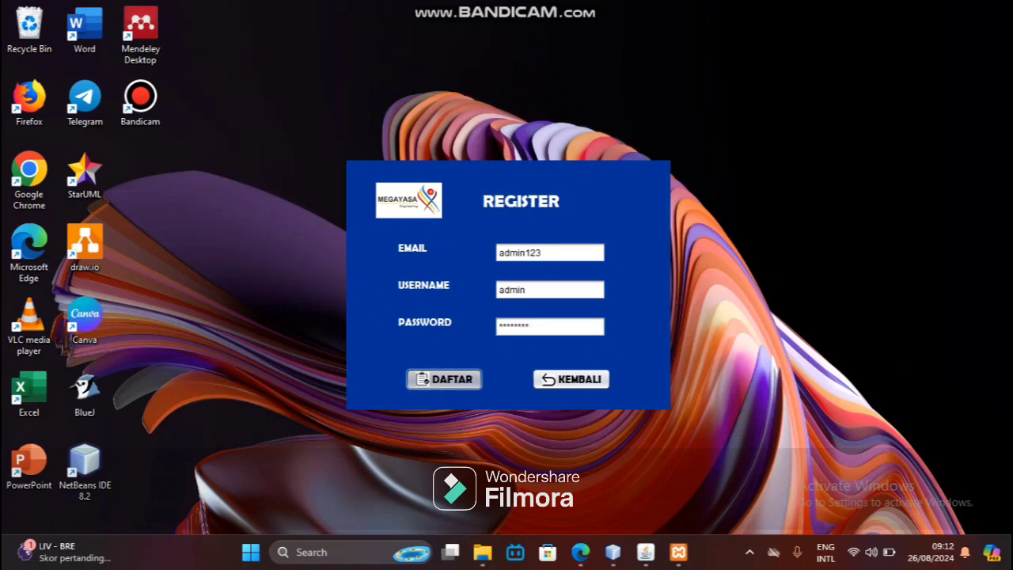
pyautogui.press('space')
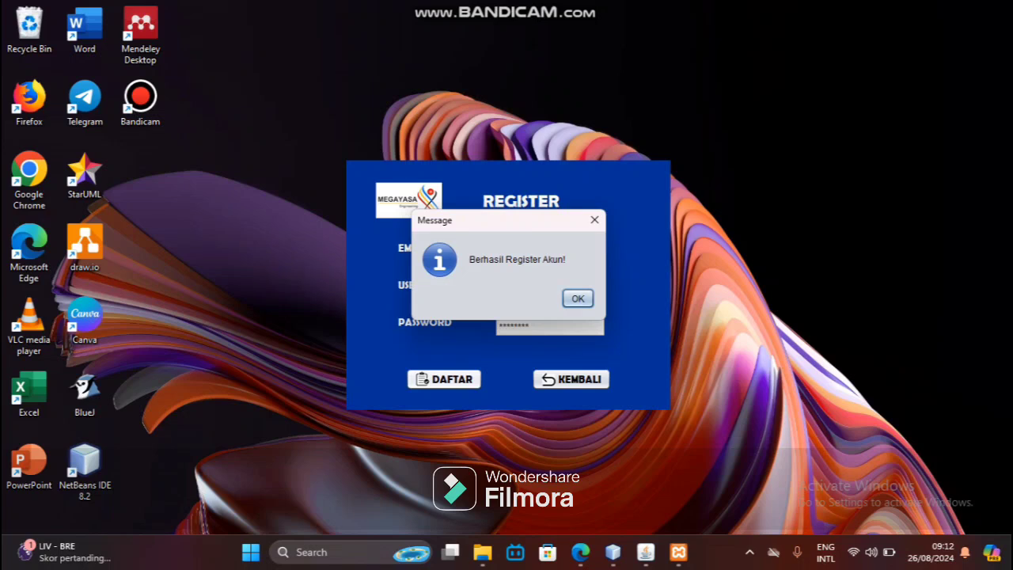
pyautogui.press('Return')
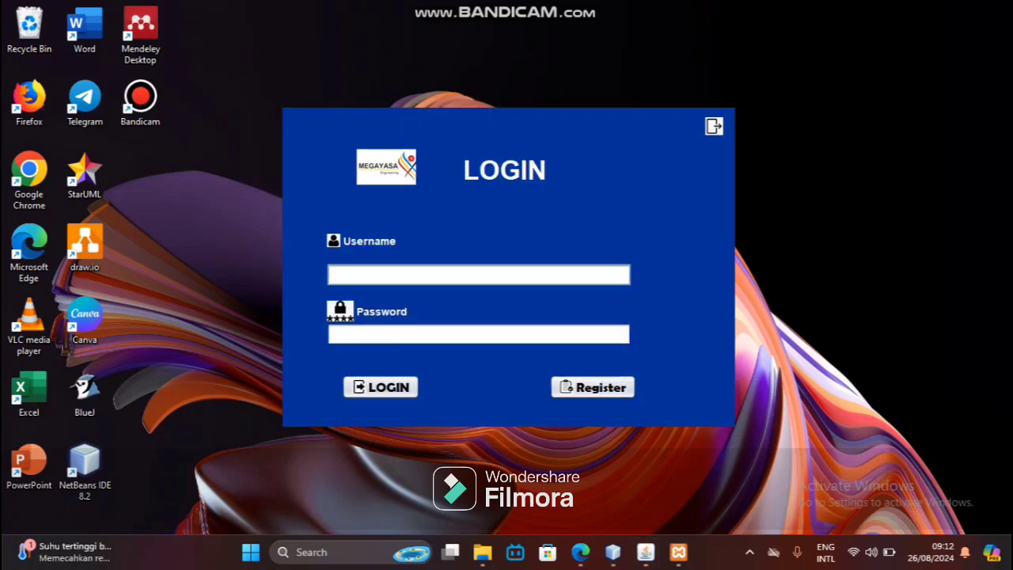
# Step: Log in as admin with the account password and dismiss the Login Berhasil message
pyautogui.write('admin')
pyautogui.press('Tab')
pyautogui.write('123')
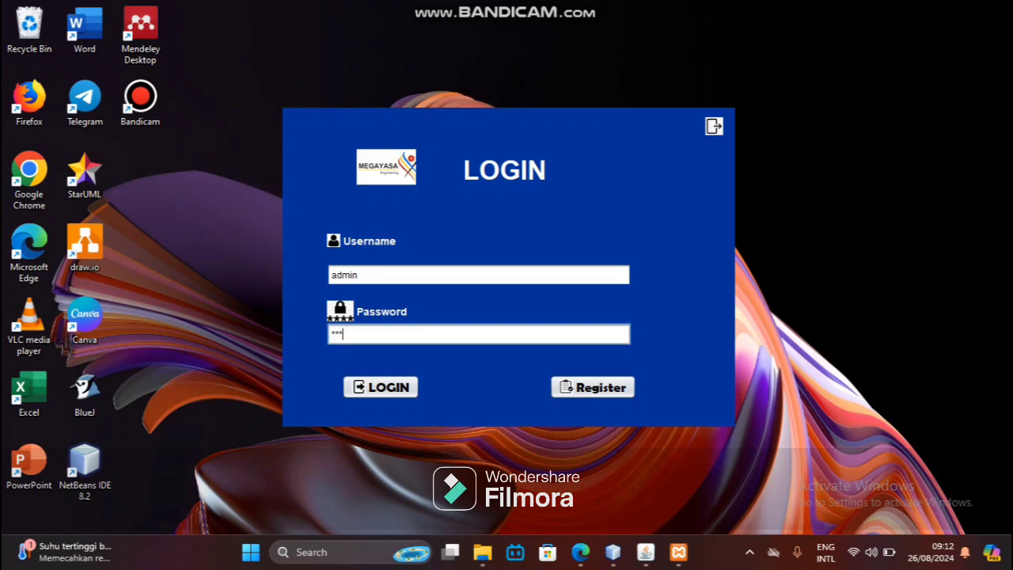
pyautogui.write('45678')
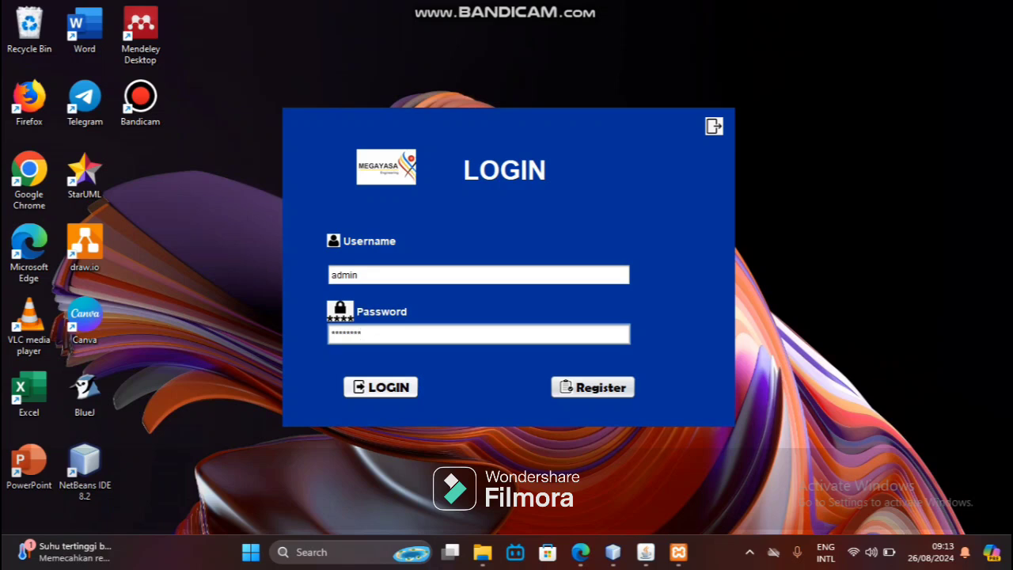
pyautogui.click(380, 386)
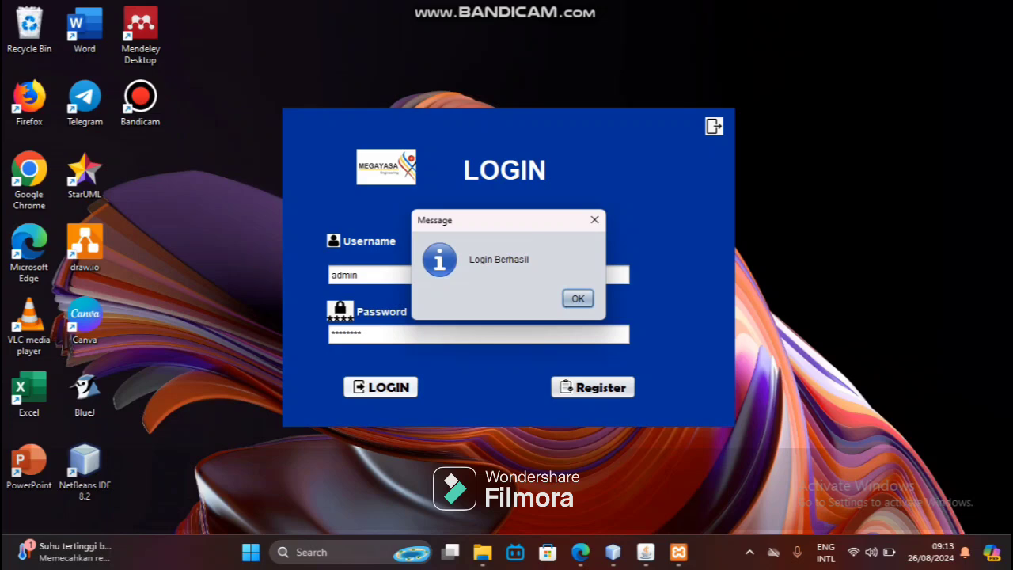
pyautogui.press('Return')
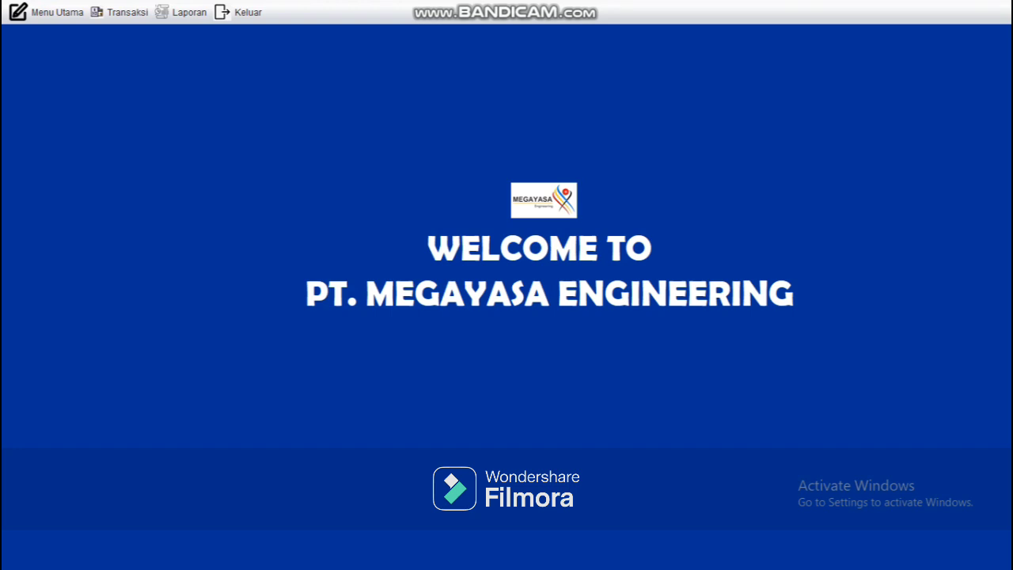
# Step: Look through the Menu Utama and Transaksi menus, then go to Menu Utama > Data Pelamar
pyautogui.click(55, 12)
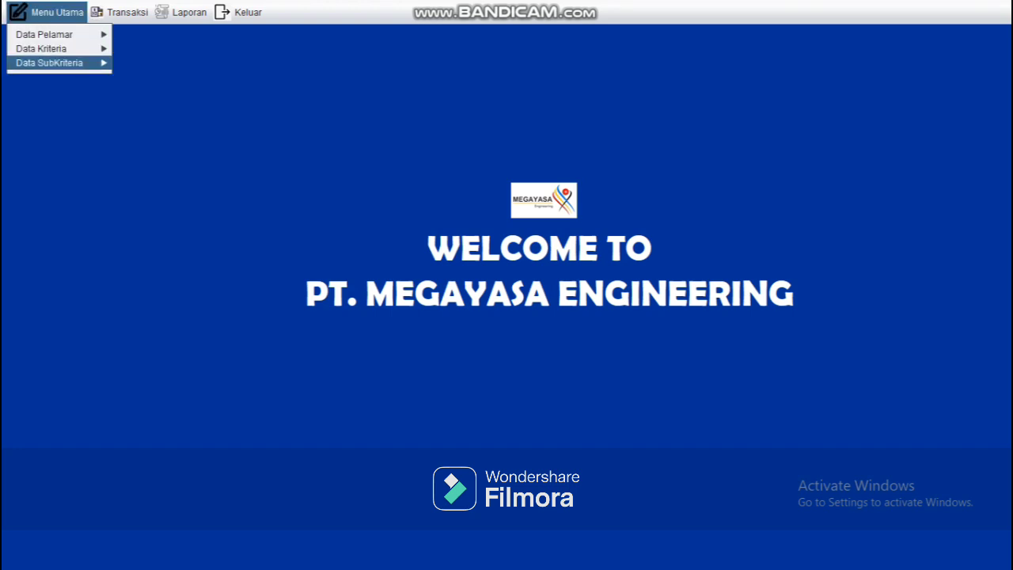
pyautogui.press('Escape')
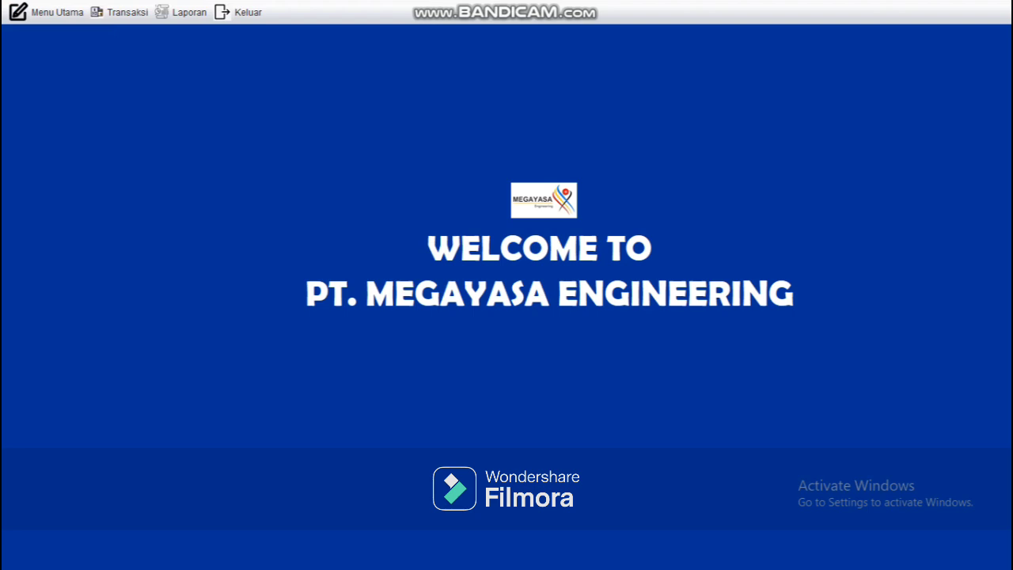
pyautogui.click(119, 11)
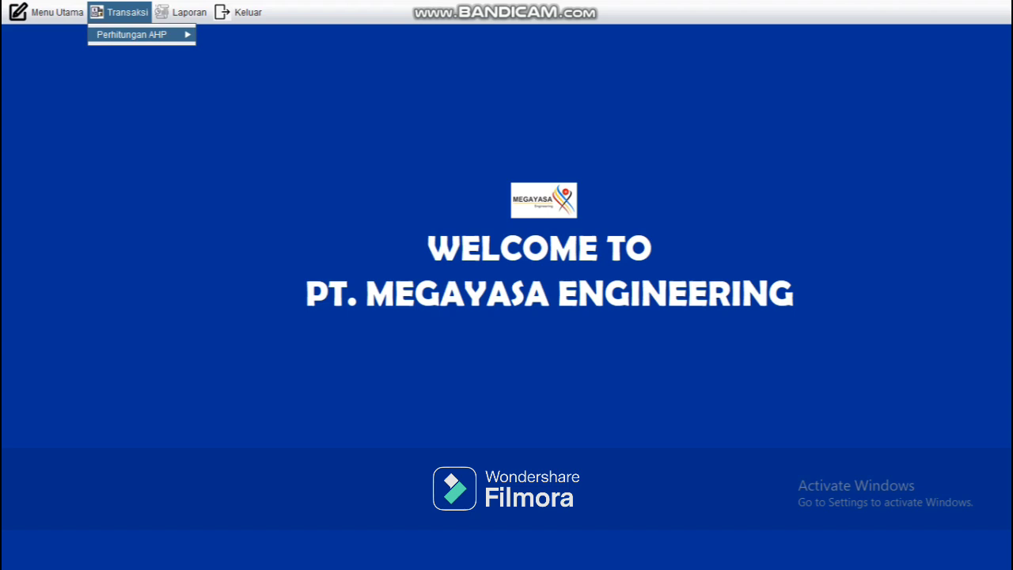
pyautogui.moveTo(182, 13)
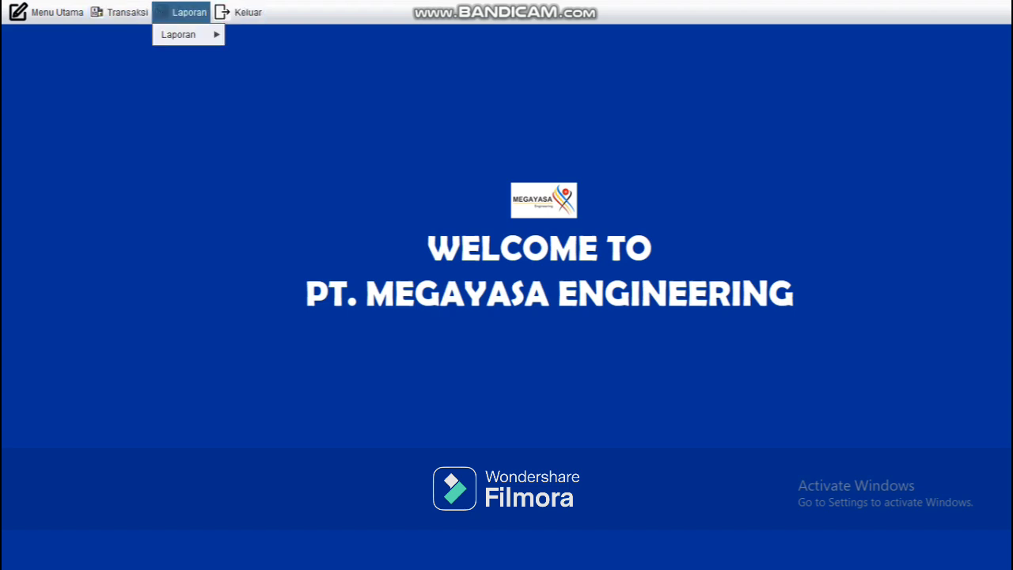
pyautogui.moveTo(57, 11)
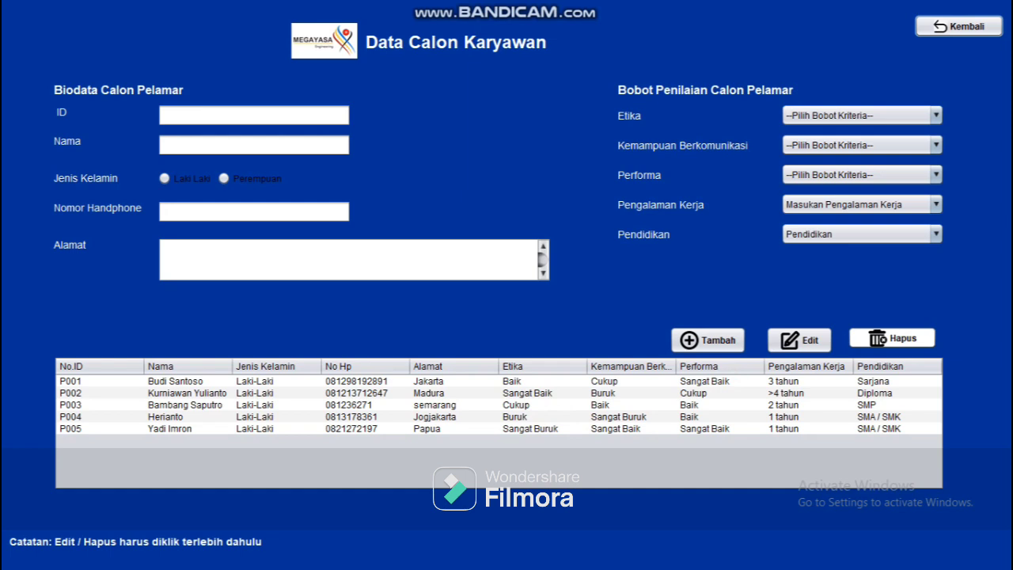
# Step: Enter applicant ID P006 with the applicant's name and Perempuan as gender
pyautogui.click(166, 115)
pyautogui.write('P')
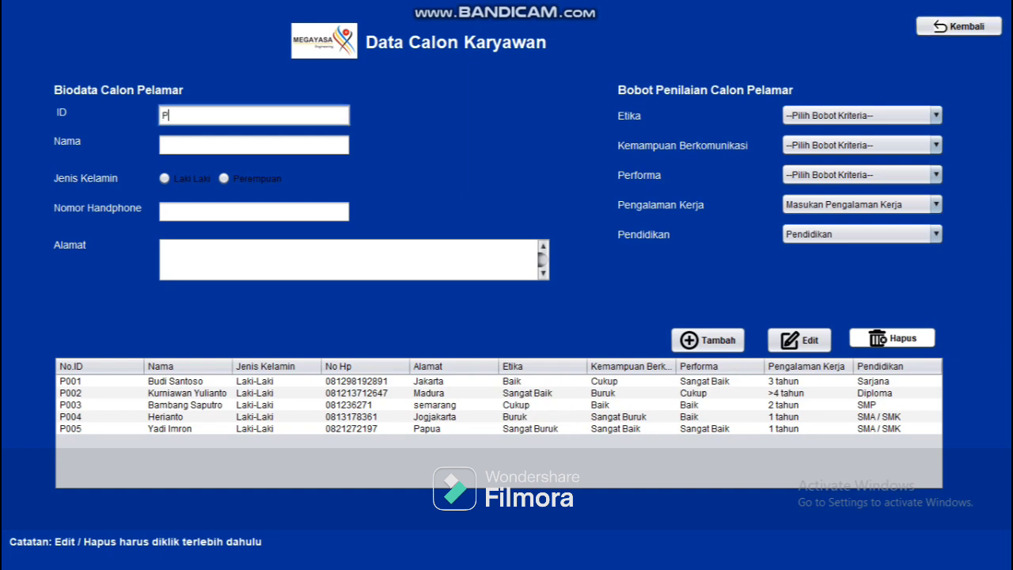
pyautogui.write('006')
pyautogui.press('Tab')
pyautogui.press('Tab')
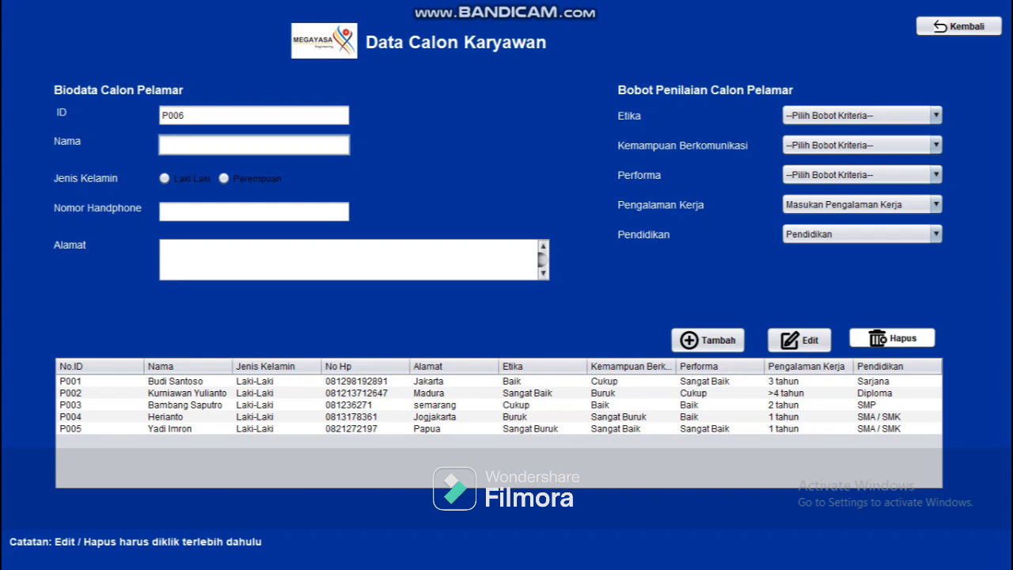
pyautogui.write('Ahmad')
pyautogui.click(165, 179)
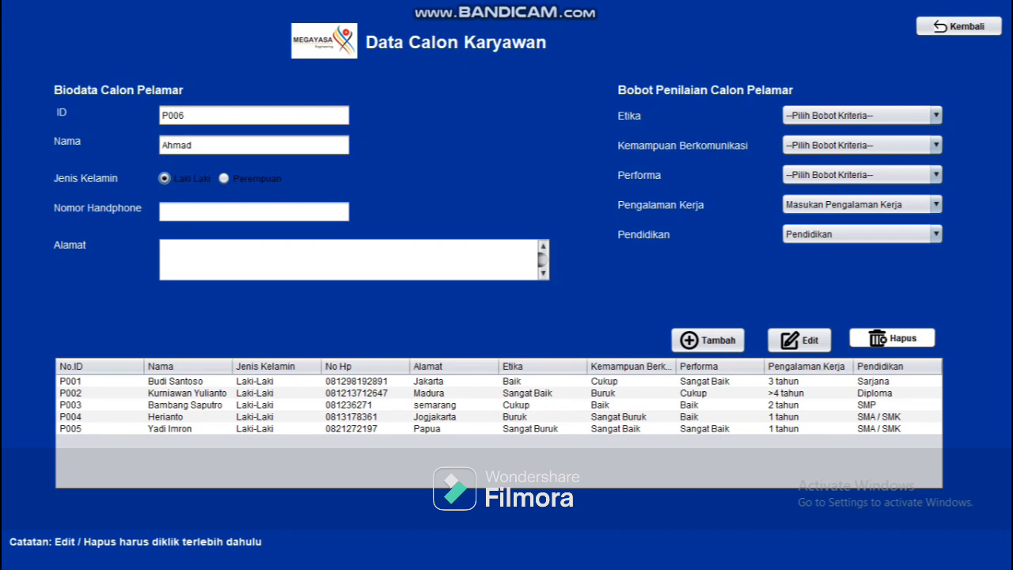
pyautogui.click(193, 145)
pyautogui.press('BackSpace')
pyautogui.press('BackSpace')
pyautogui.press('BackSpace')
pyautogui.press('BackSpace')
pyautogui.press('BackSpace')
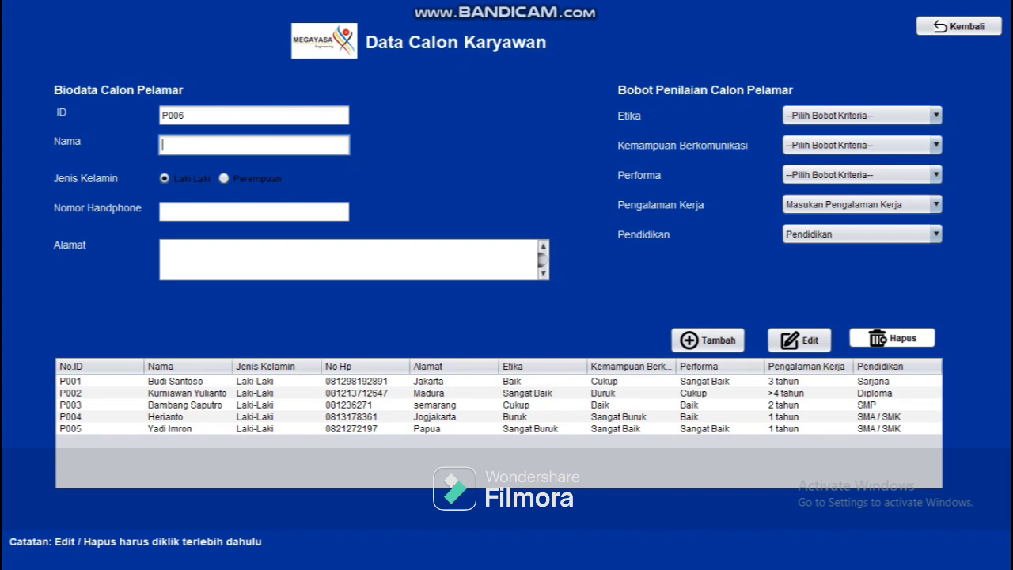
pyautogui.write('Sintia')
pyautogui.click(224, 179)
# Step: Fill in the applicant's mobile phone number and address
pyautogui.click(230, 212)
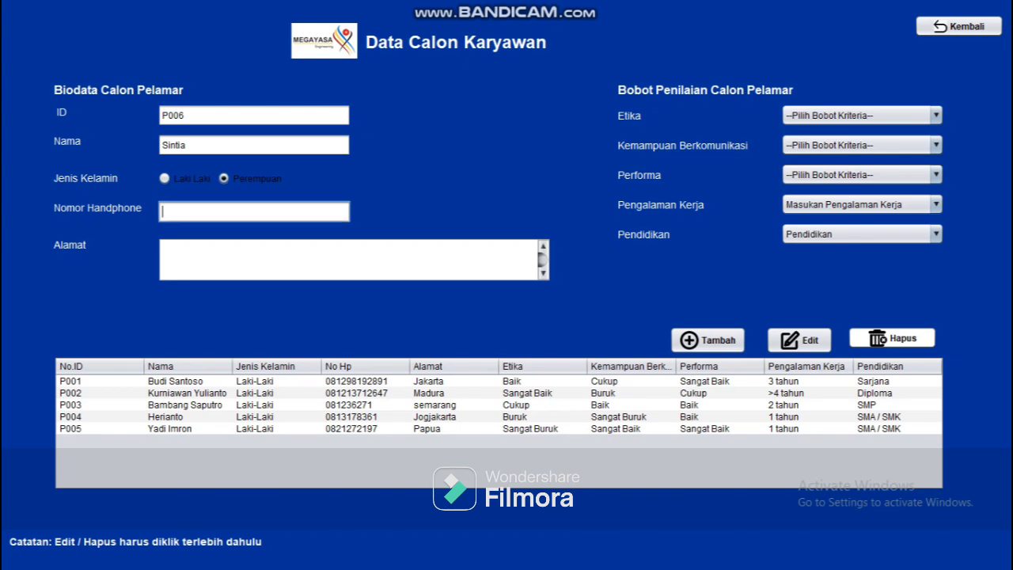
pyautogui.click(164, 250)
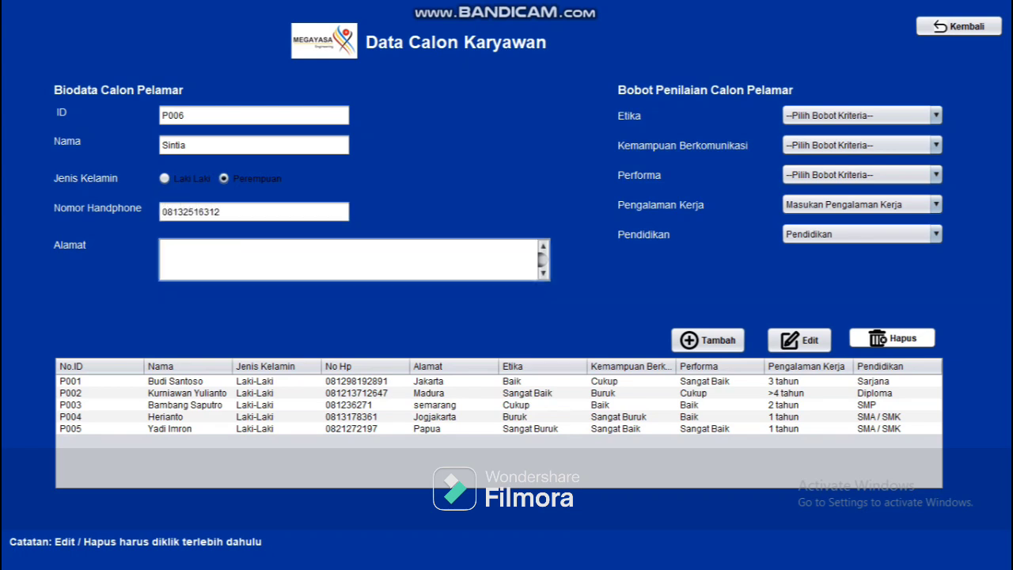
pyautogui.write('SUrabay')
pyautogui.press('BackSpace')
pyautogui.press('BackSpace')
pyautogui.write('urabaya')
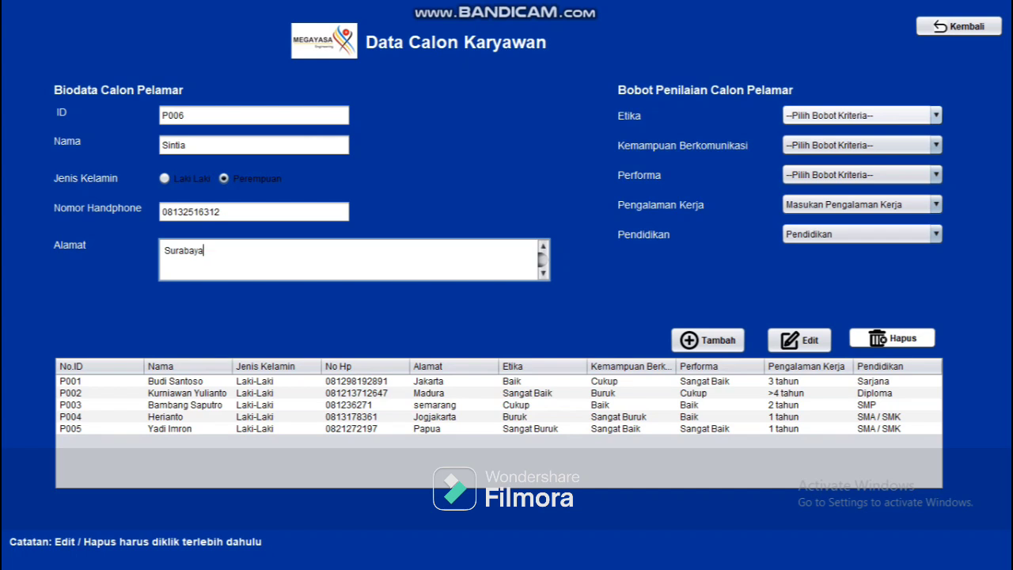
pyautogui.click(861, 115)
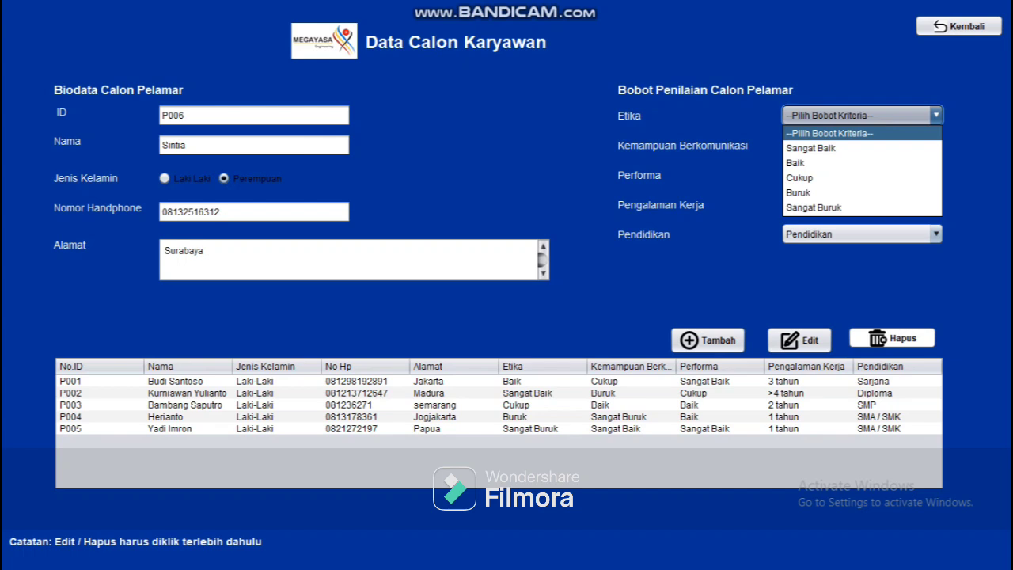
# Step: Browse the Etika, communication, Performa, experience and education rating lists without changing them
pyautogui.click(830, 133)
pyautogui.click(862, 145)
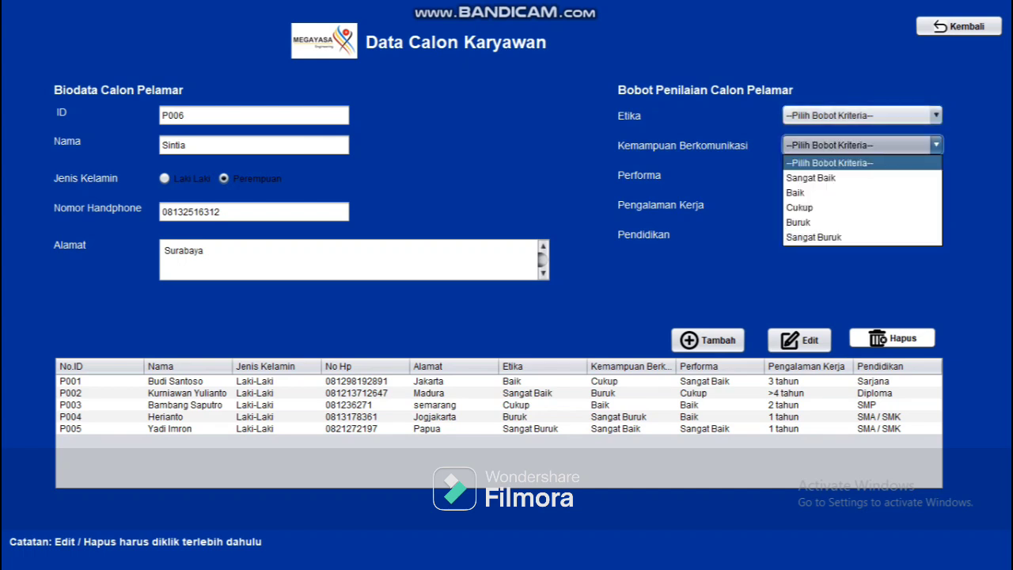
pyautogui.press('Escape')
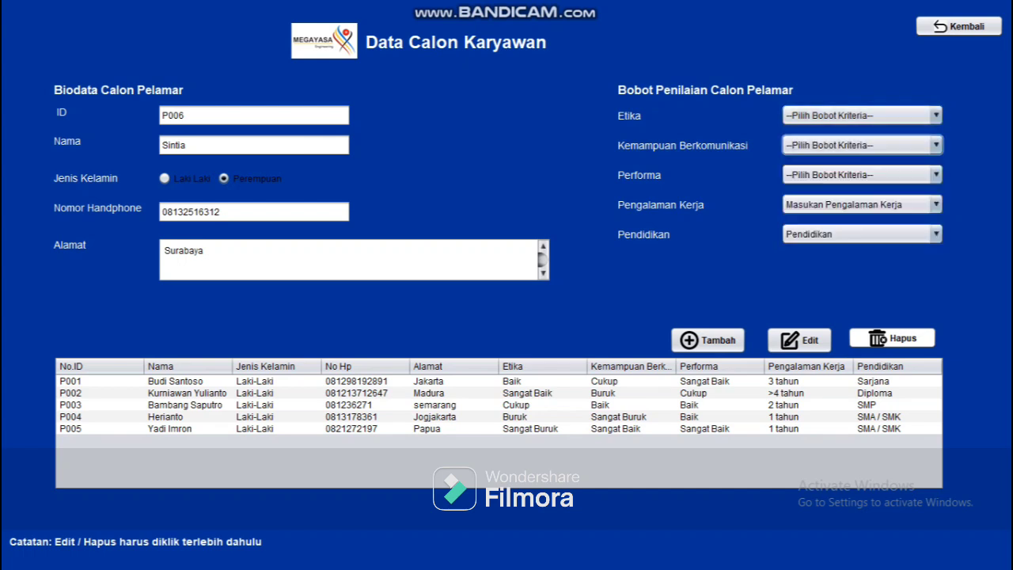
pyautogui.click(861, 175)
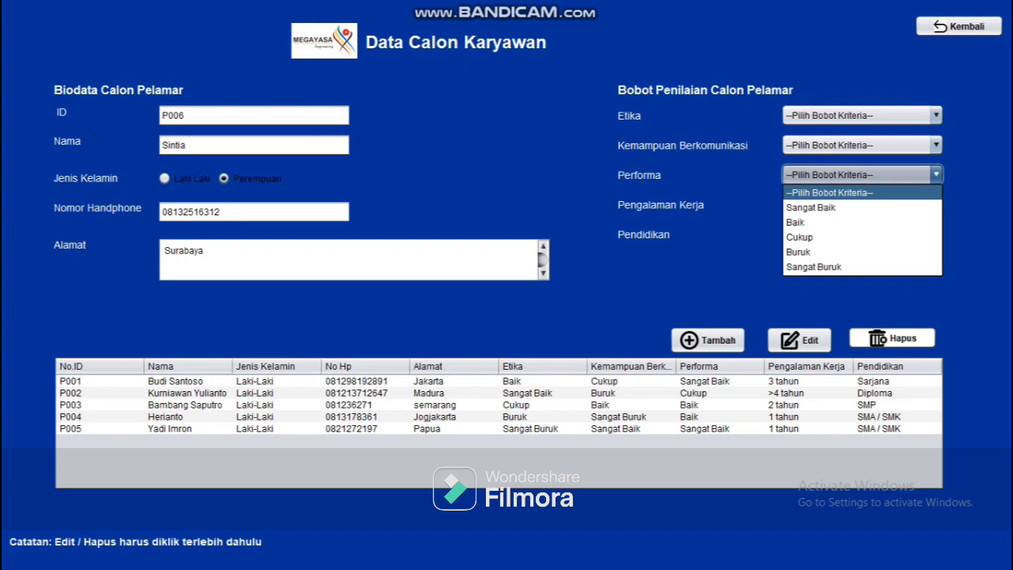
pyautogui.press('Down')
pyautogui.press('Down')
pyautogui.press('Down')
pyautogui.press('Down')
pyautogui.press('Down')
pyautogui.press('Escape')
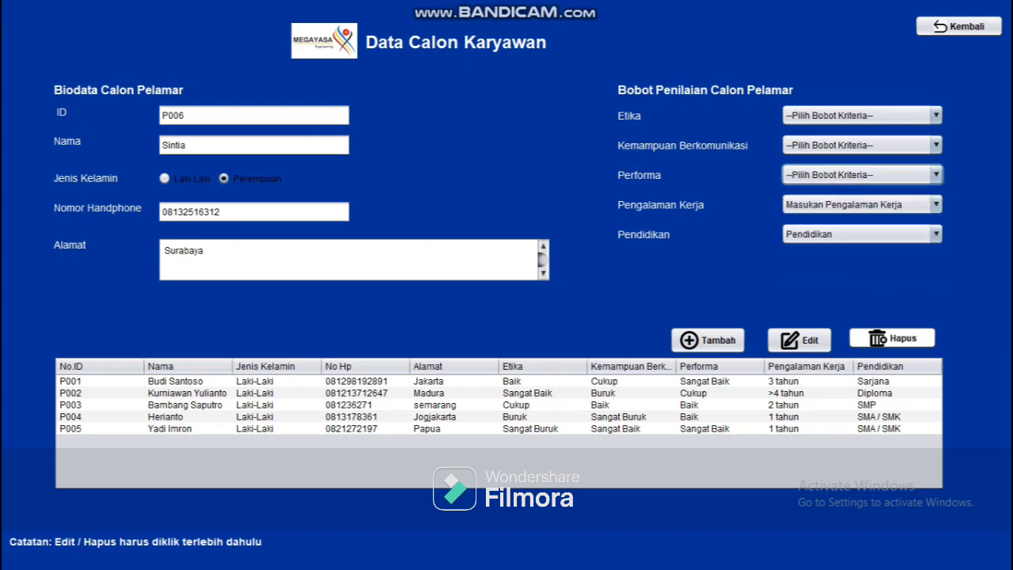
pyautogui.click(861, 204)
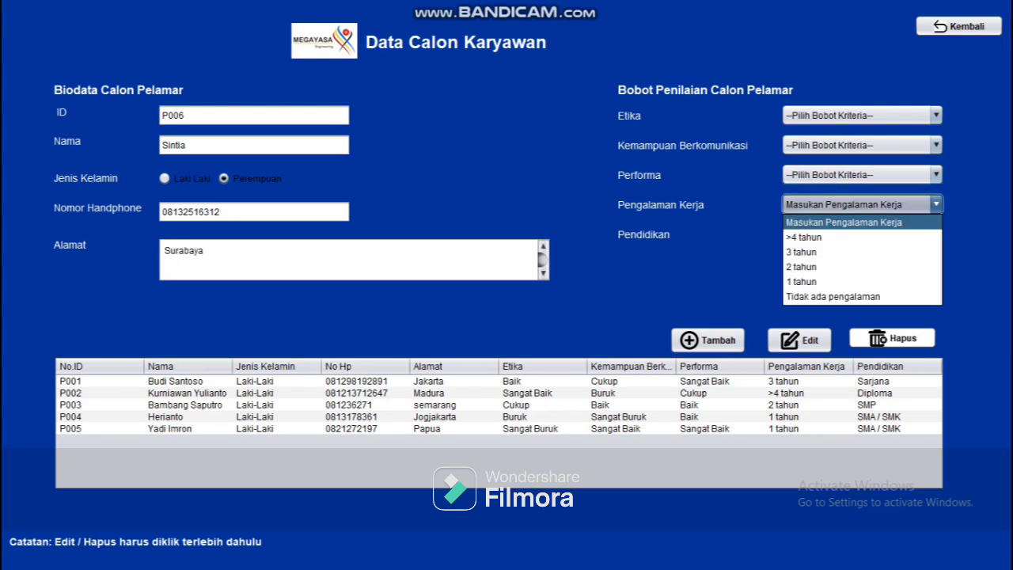
pyautogui.press('Down')
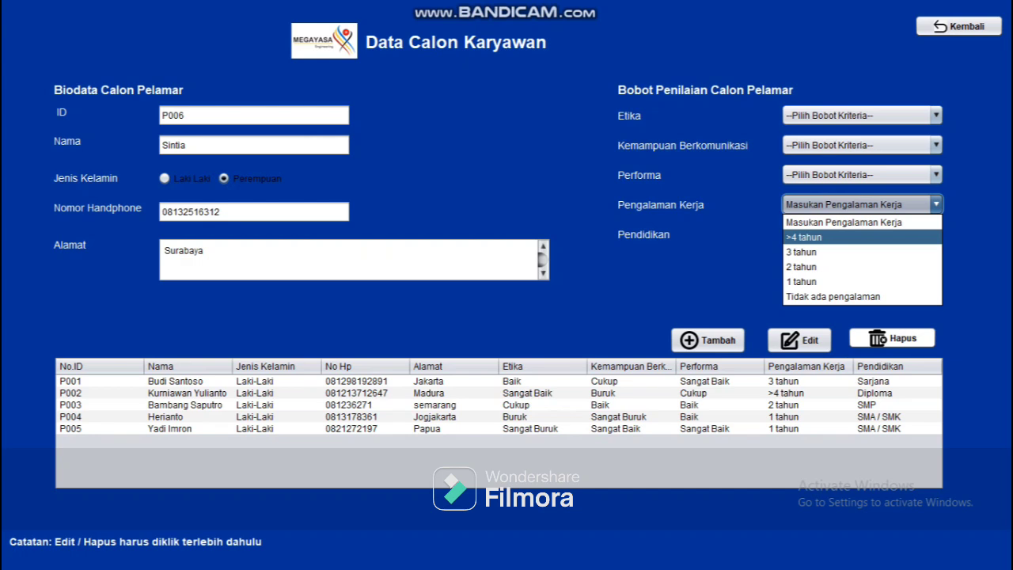
pyautogui.press('Down')
pyautogui.press('Down')
pyautogui.press('Down')
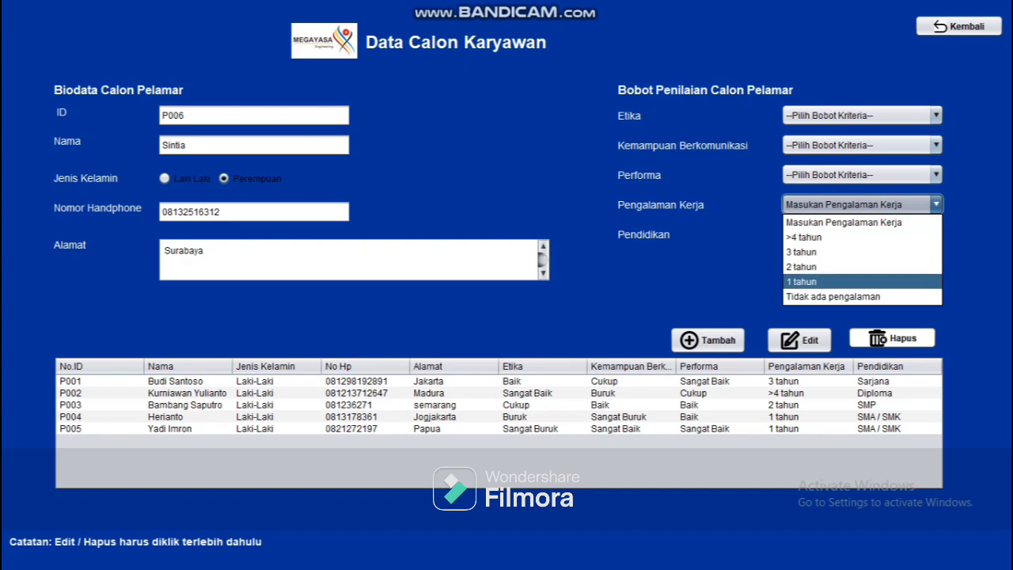
pyautogui.press('Escape')
pyautogui.press('Tab')
pyautogui.press('space')
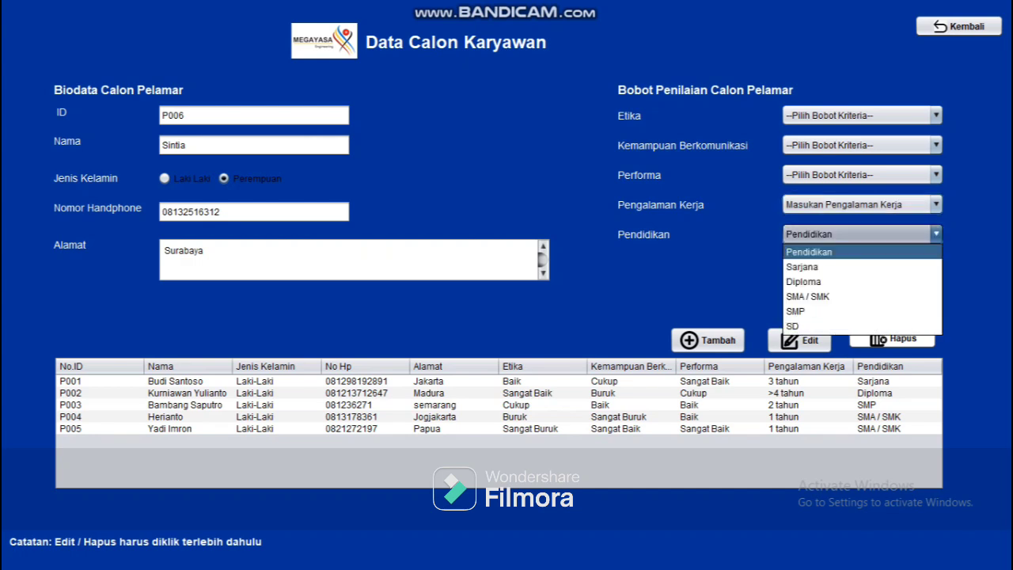
pyautogui.press('Down')
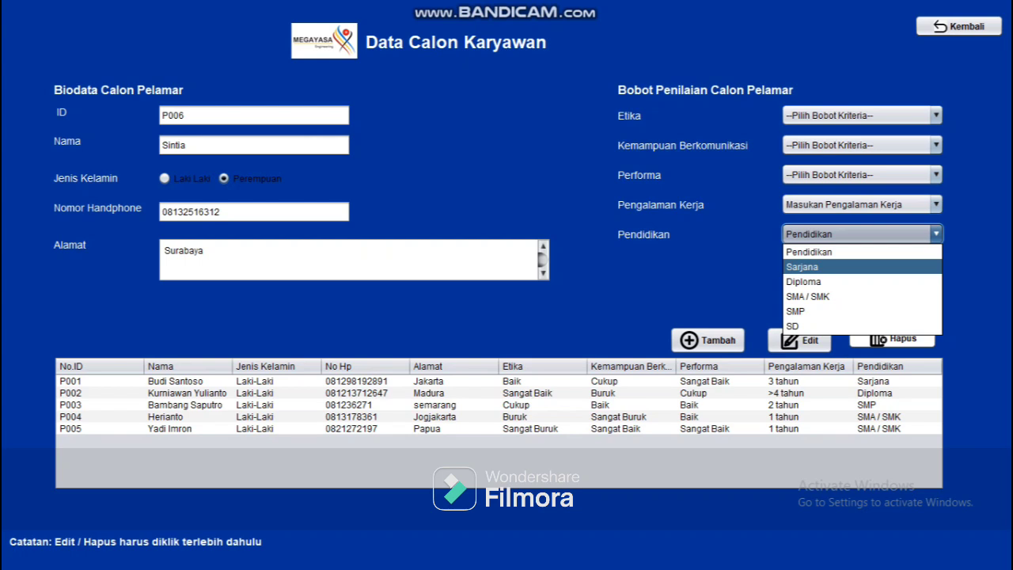
pyautogui.press('Down')
pyautogui.press('Down')
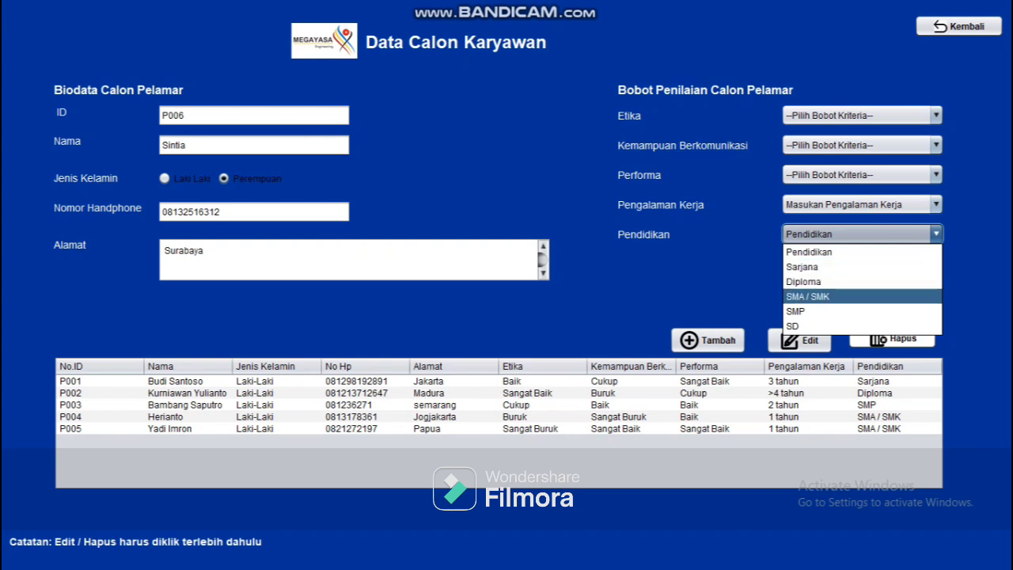
pyautogui.press('Down')
pyautogui.press('Down')
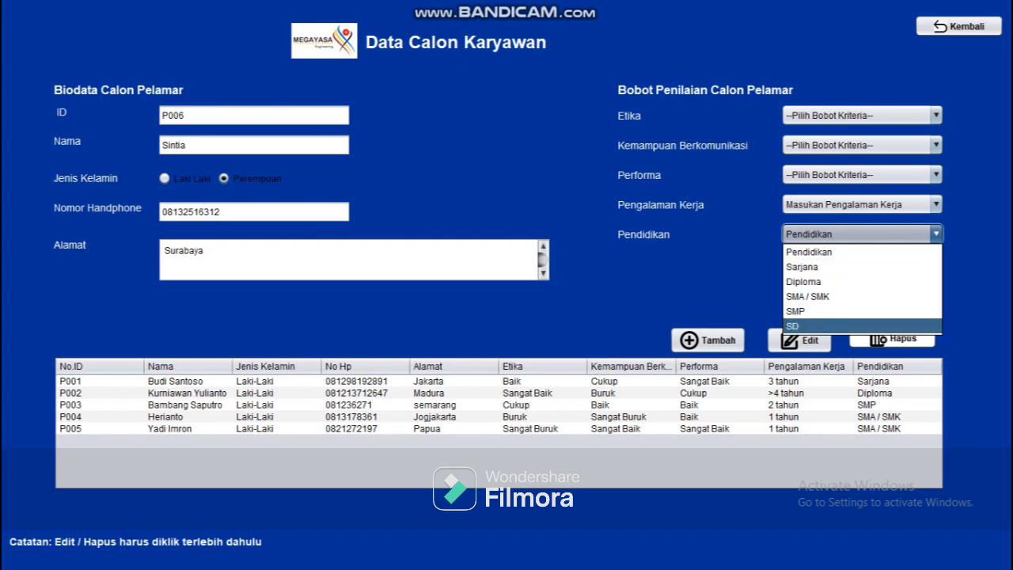
pyautogui.press('Up')
pyautogui.press('Up')
pyautogui.press('Escape')
# Step: Rate P006 Sangat Baik, Baik, Sangat Baik, 3 tahun, Sarjana and add the record
pyautogui.click(859, 115)
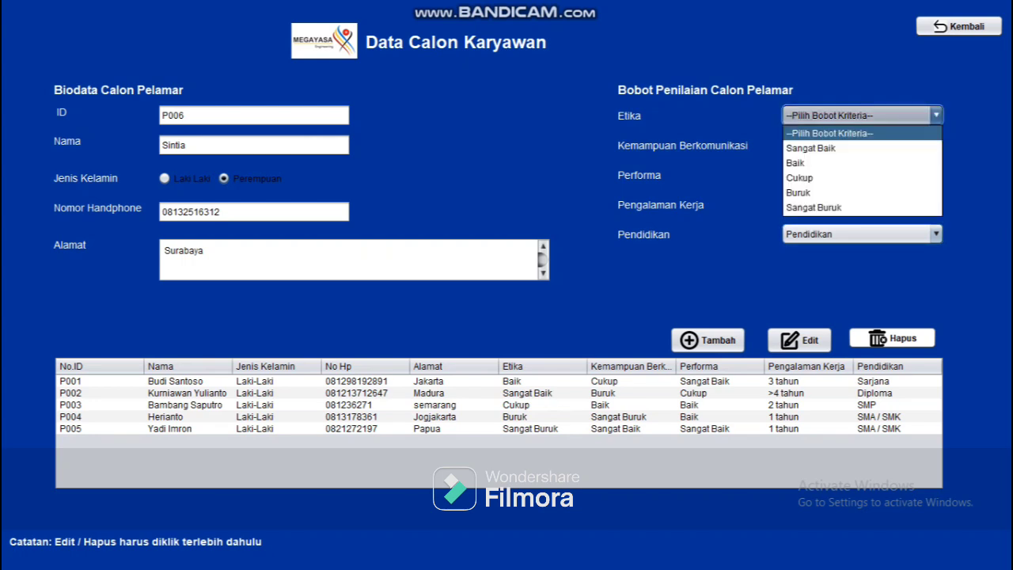
pyautogui.press('Down')
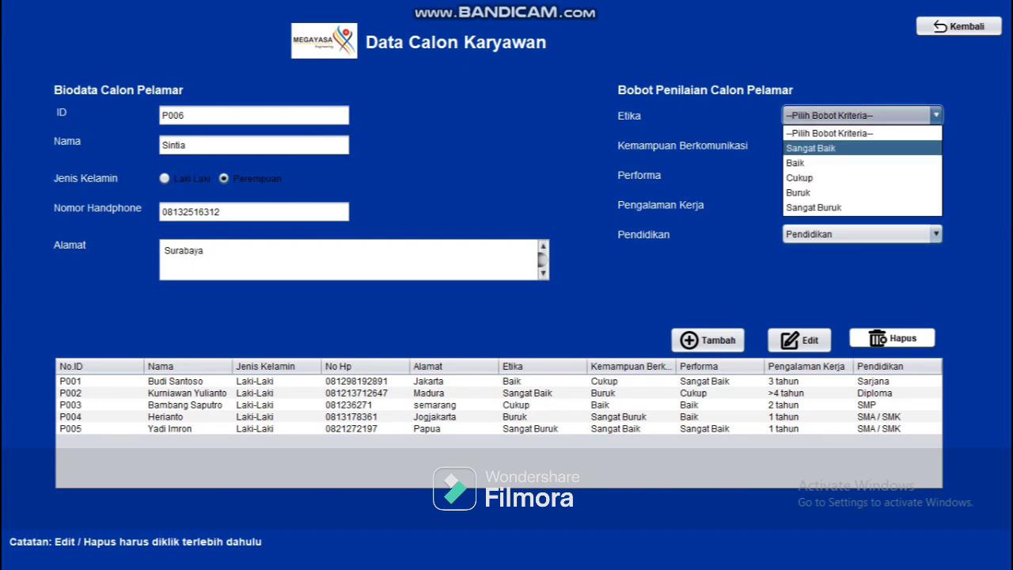
pyautogui.press('Return')
pyautogui.click(859, 145)
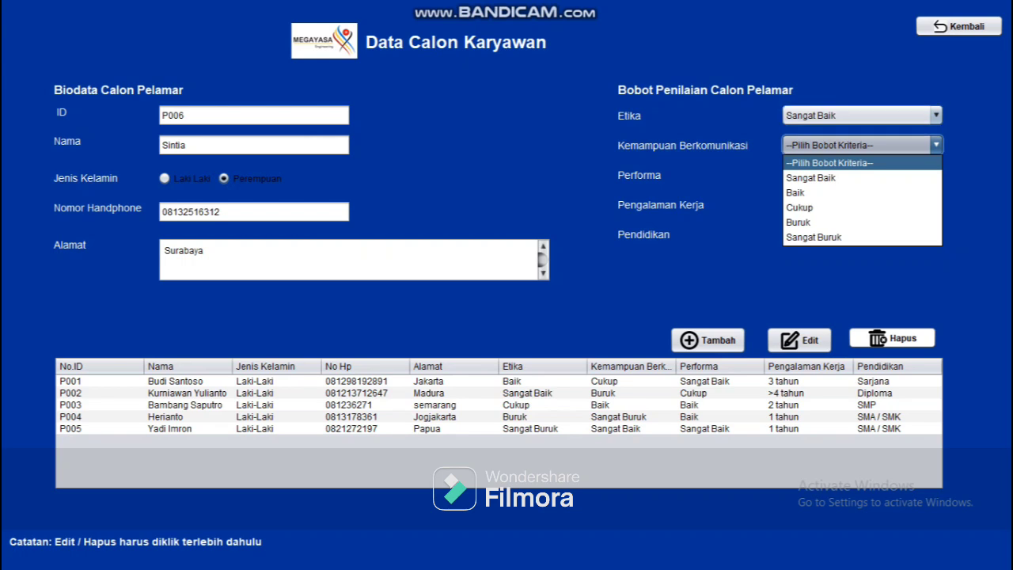
pyautogui.press('Down')
pyautogui.press('Down')
pyautogui.click(820, 192)
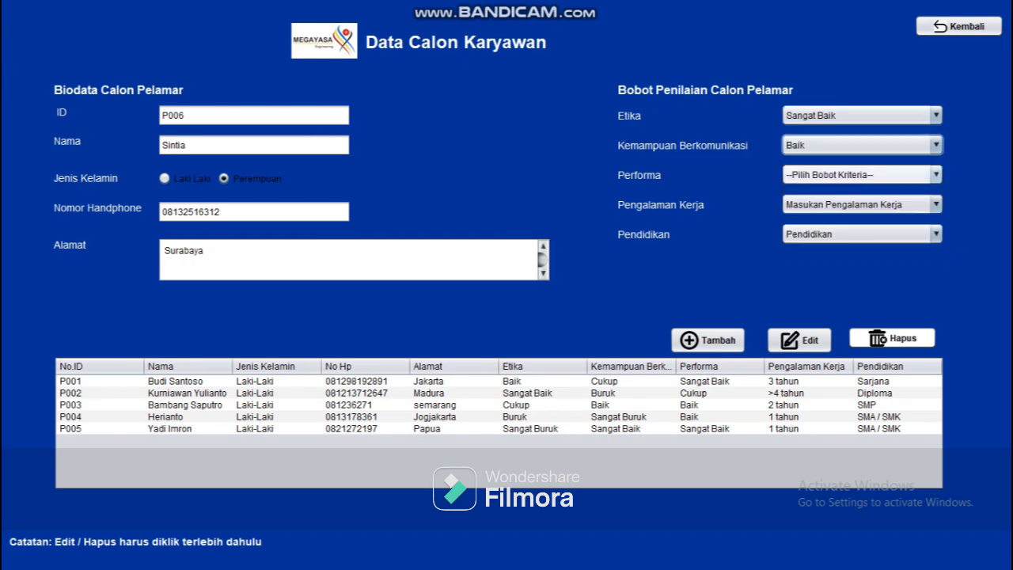
pyautogui.click(859, 174)
pyautogui.click(811, 207)
pyautogui.click(859, 205)
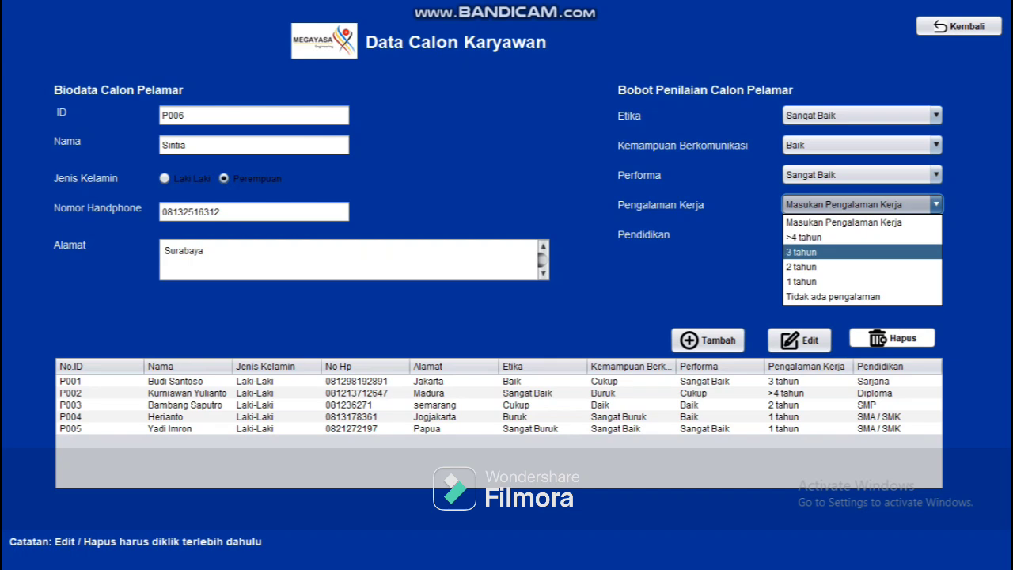
pyautogui.click(801, 252)
pyautogui.click(858, 234)
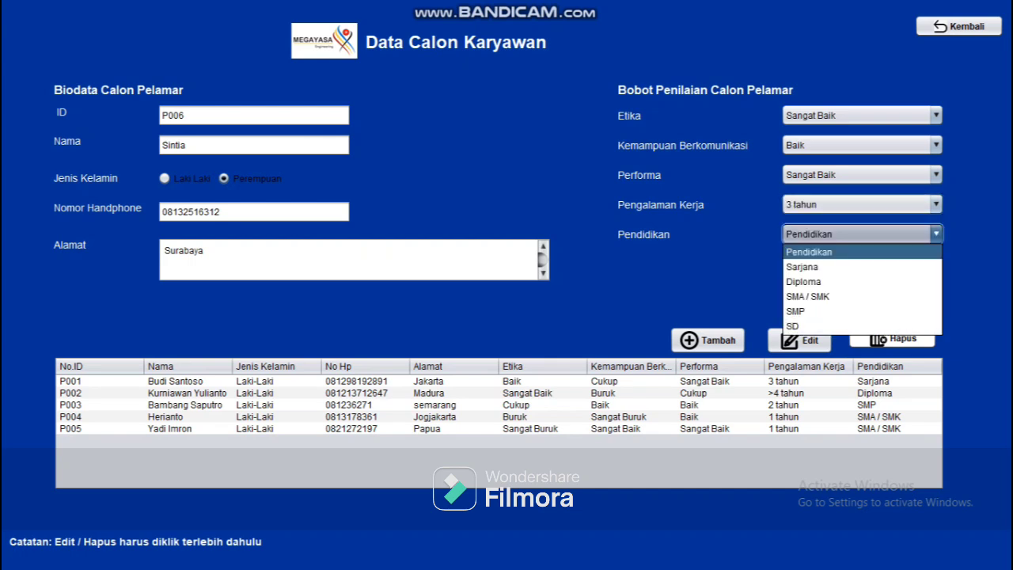
pyautogui.click(801, 267)
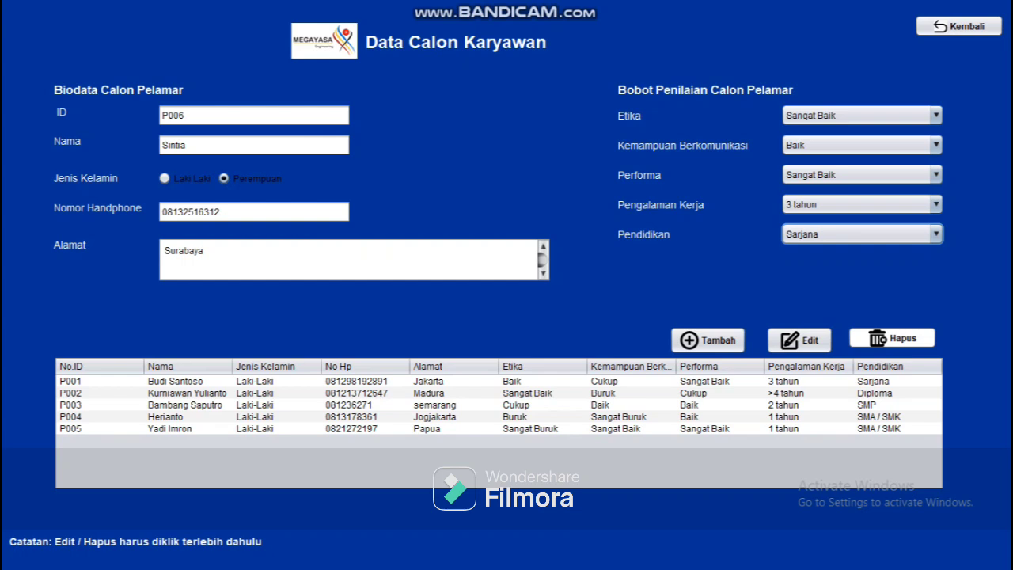
pyautogui.click(708, 340)
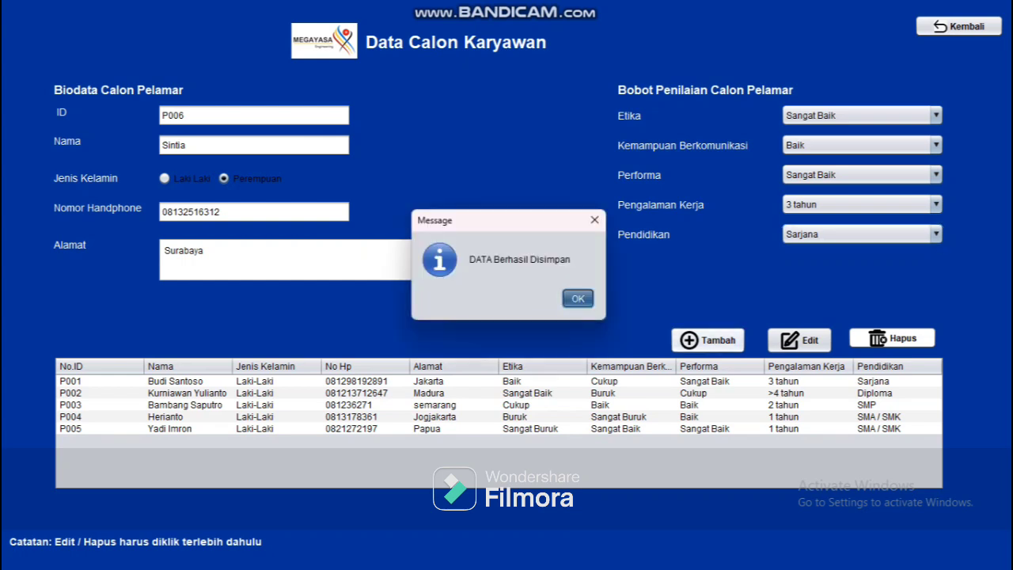
pyautogui.click(579, 296)
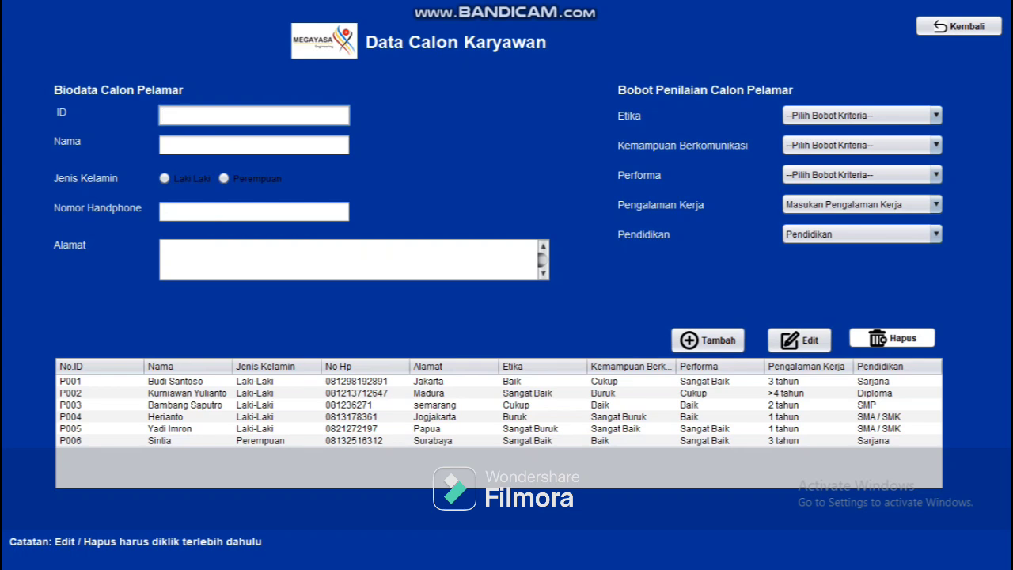
# Step: Change applicant P006's address to Solo and save the edit
pyautogui.click(158, 440)
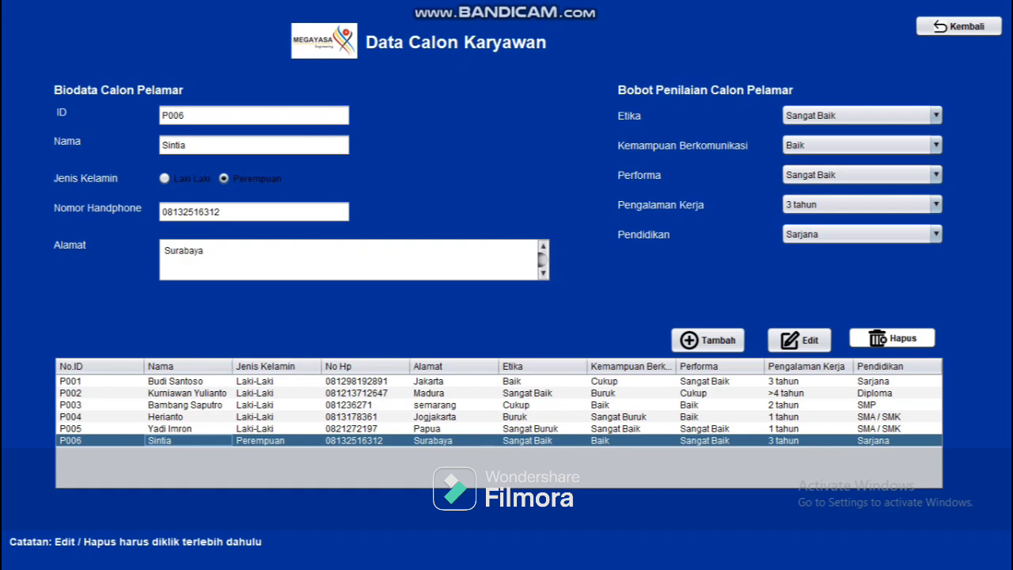
pyautogui.click(204, 251)
pyautogui.press('BackSpace')
pyautogui.press('BackSpace')
pyautogui.press('BackSpace')
pyautogui.press('BackSpace')
pyautogui.press('BackSpace')
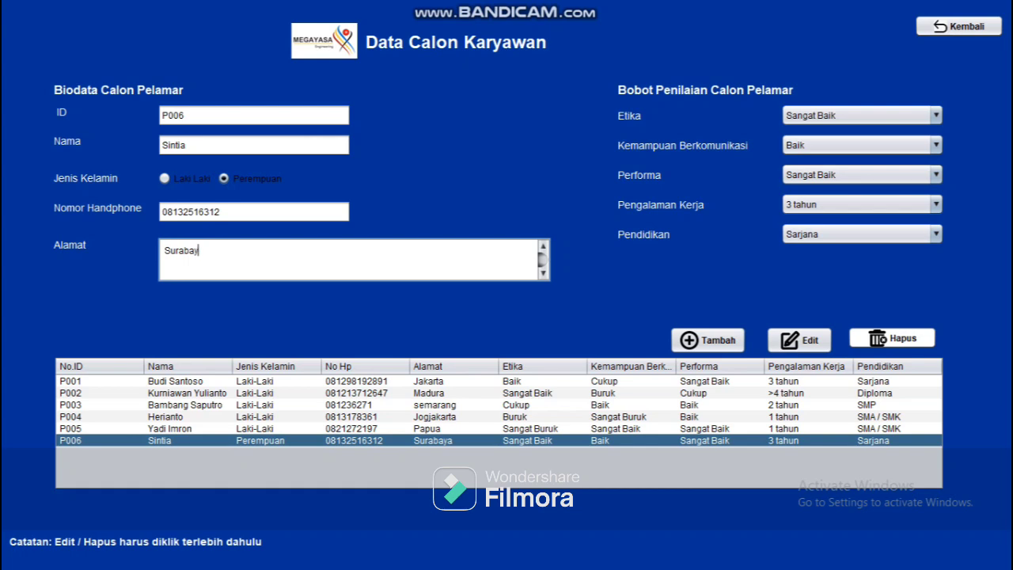
pyautogui.press('BackSpace')
pyautogui.press('BackSpace')
pyautogui.press('BackSpace')
pyautogui.write('Solo')
pyautogui.click(800, 340)
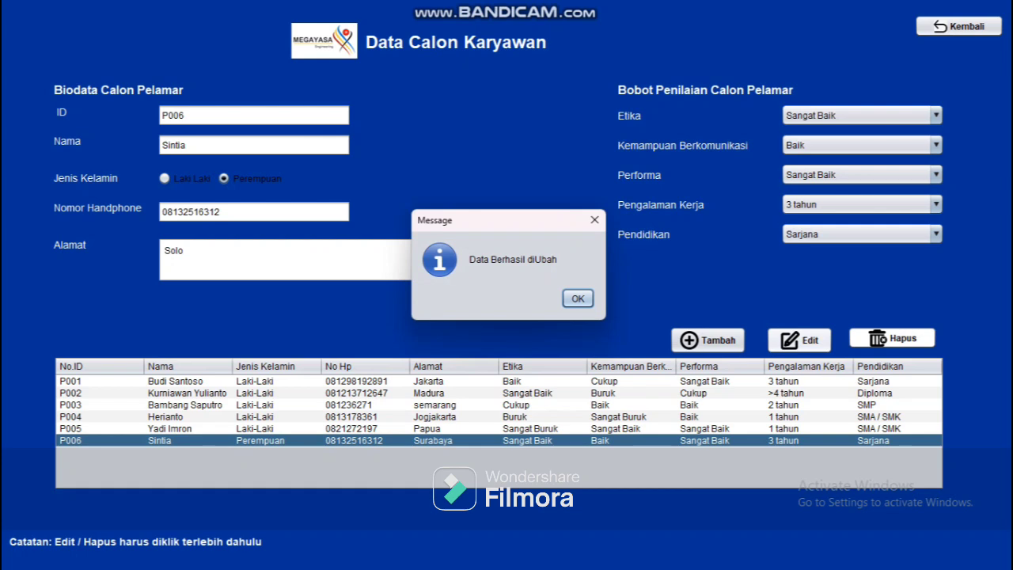
pyautogui.click(578, 298)
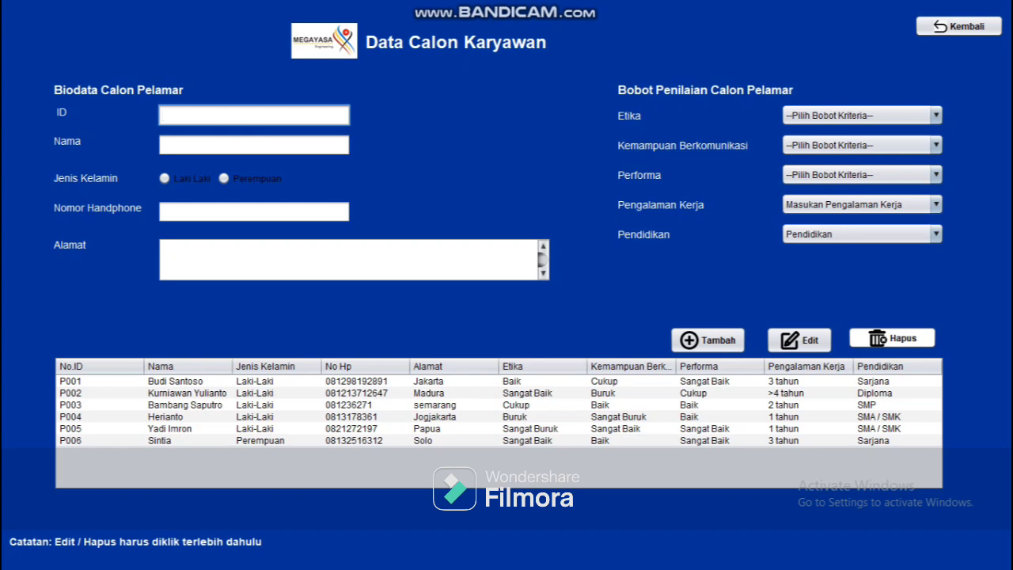
# Step: Delete applicant P005 and return to the main welcome screen
pyautogui.click(317, 428)
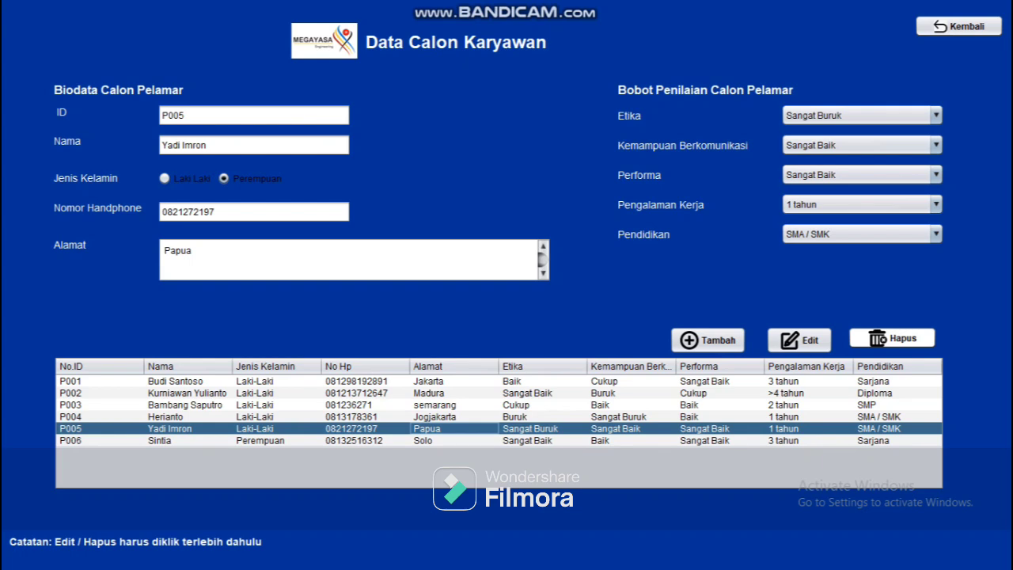
pyautogui.click(893, 338)
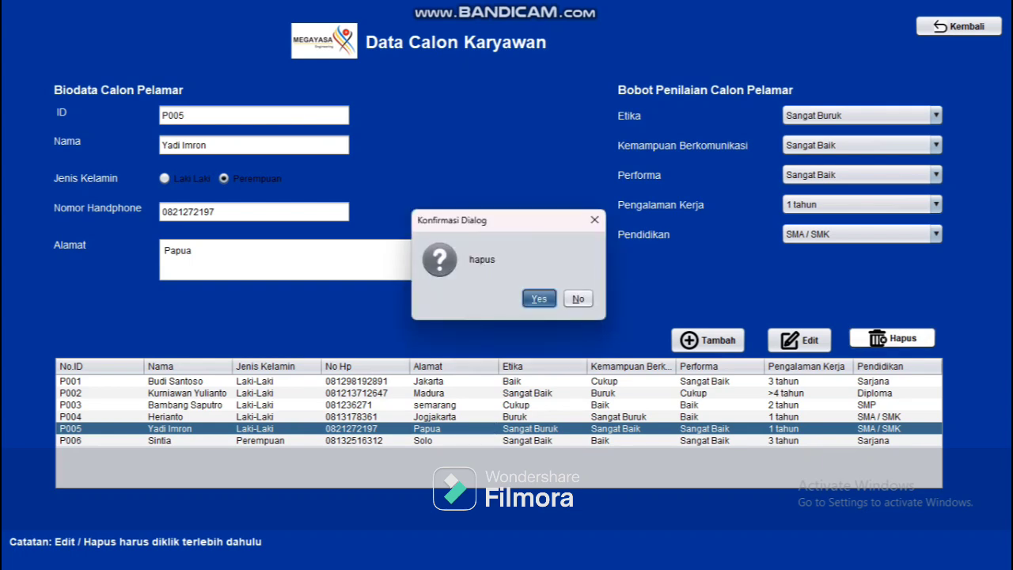
pyautogui.press('Return')
pyautogui.press('Return')
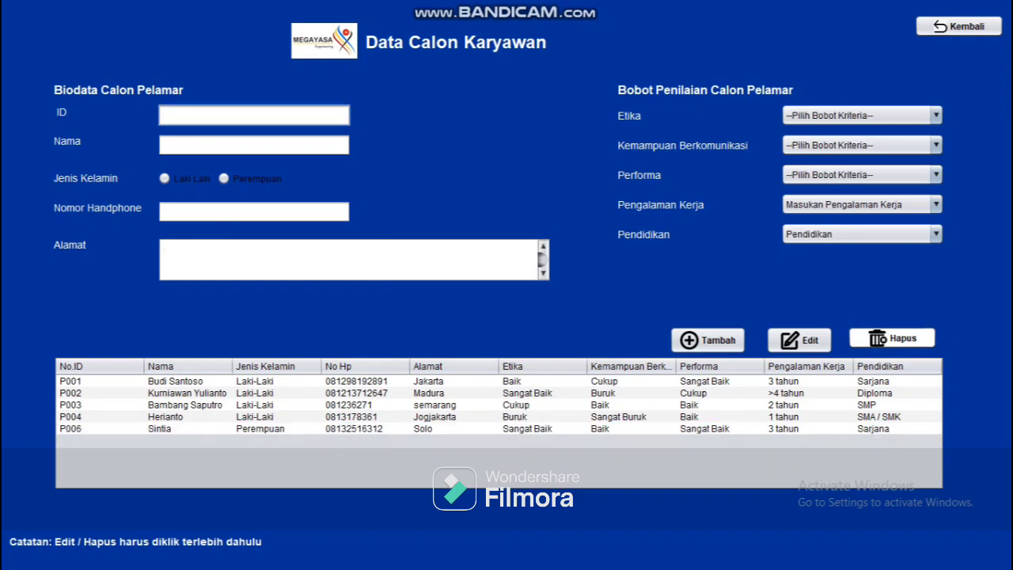
pyautogui.click(958, 26)
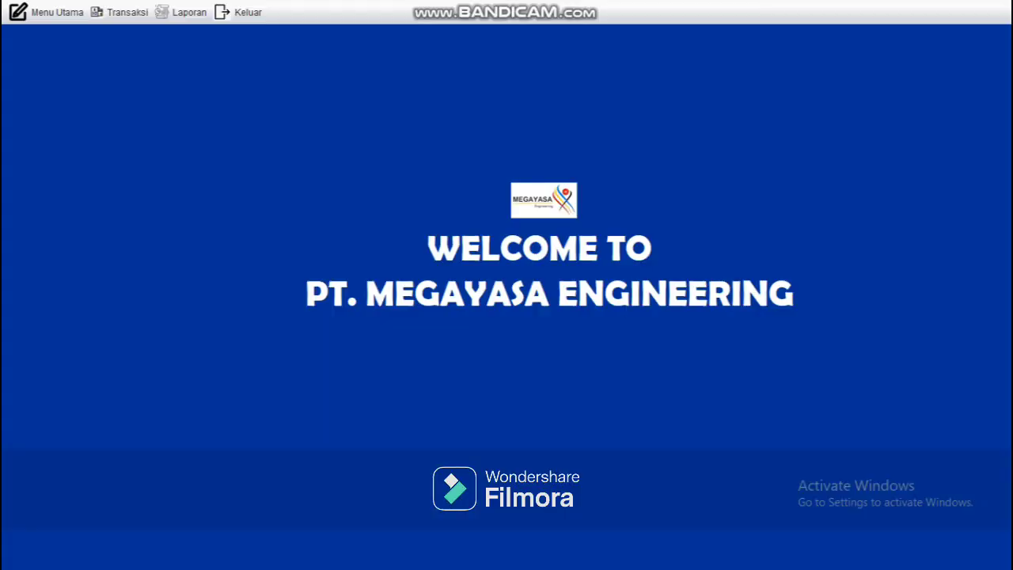
# Step: Open Data Kriteria and delete the existing K2 criteria priority entry
pyautogui.click(47, 12)
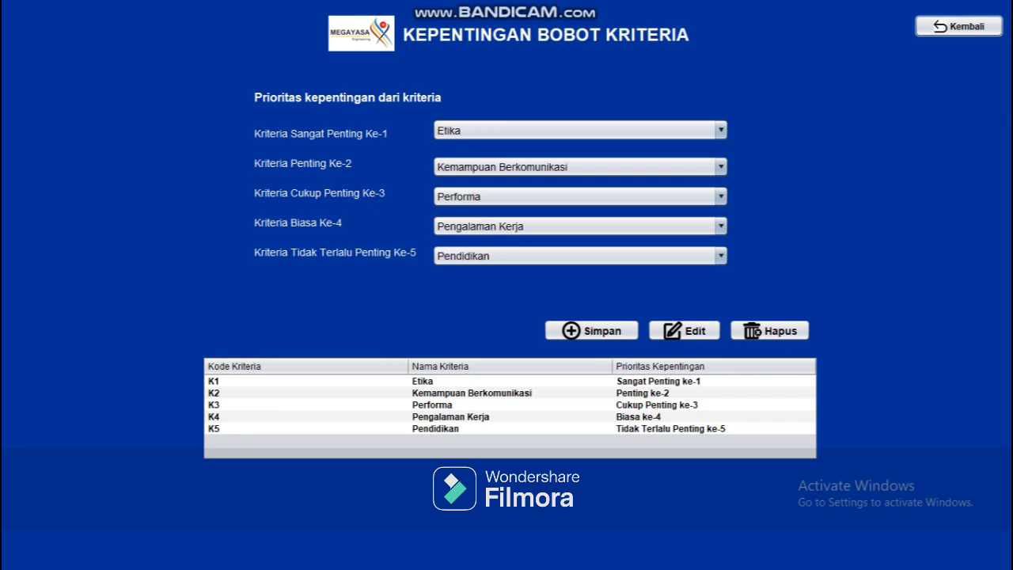
pyautogui.click(472, 393)
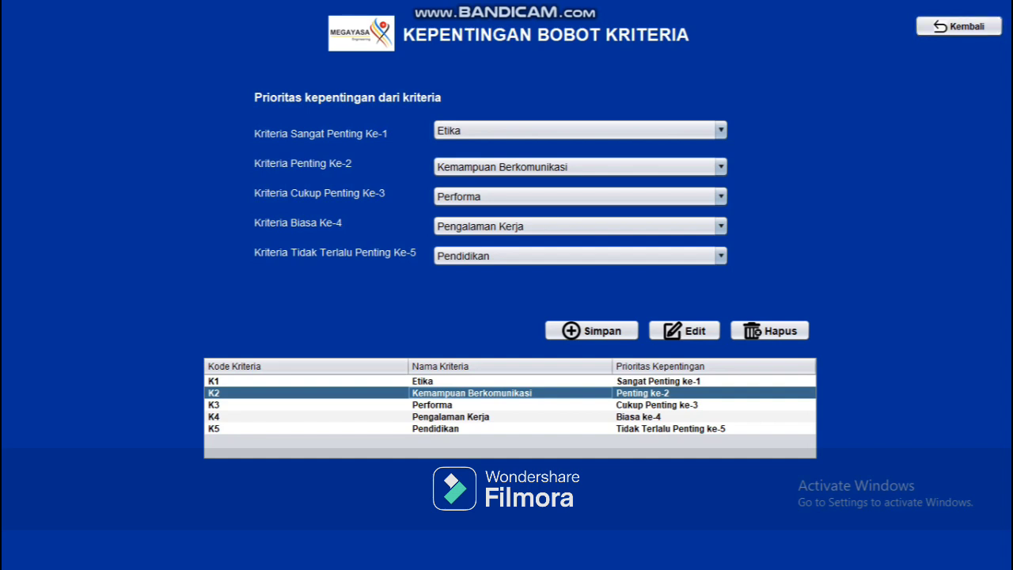
pyautogui.click(769, 331)
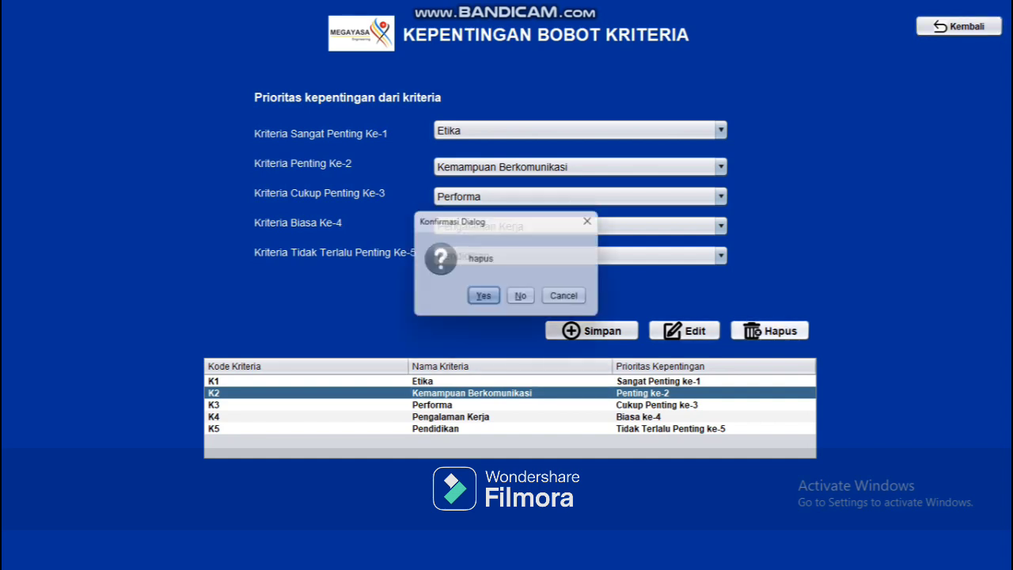
pyautogui.press('Return')
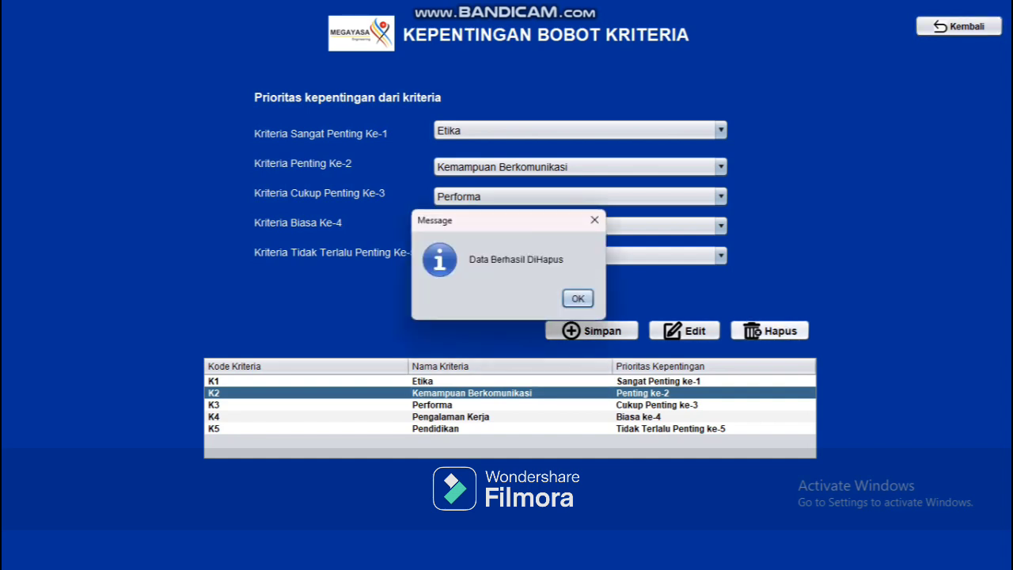
pyautogui.press('Return')
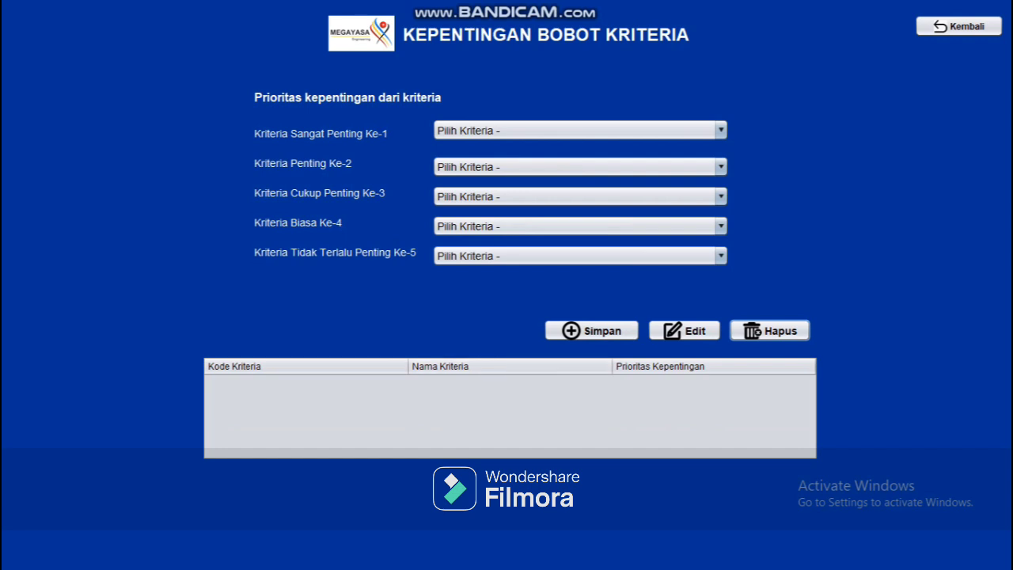
pyautogui.click(580, 130)
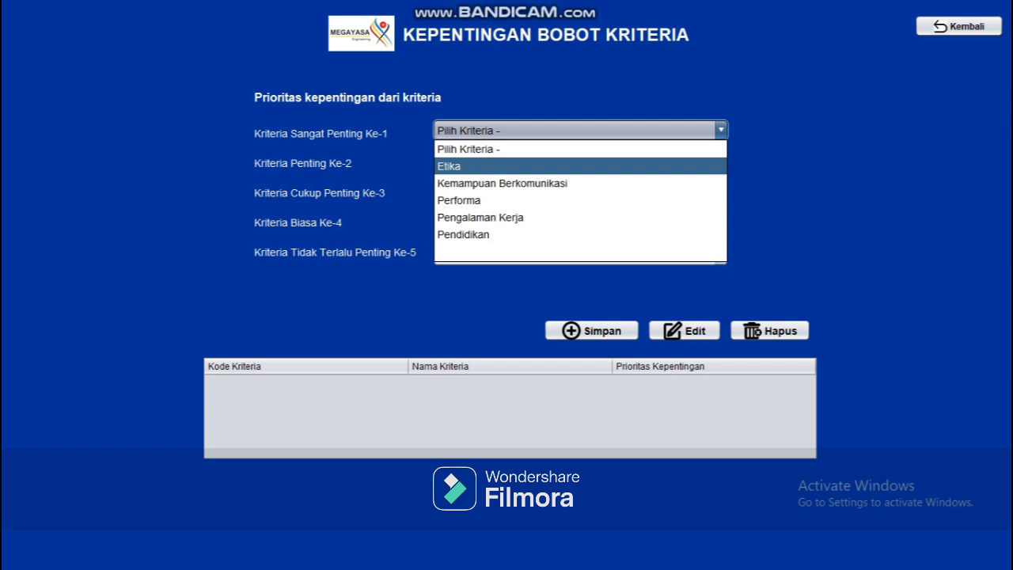
# Step: Rank Etika, Kemampuan Berkomunikasi, Performa, Pengalaman Kerja, Pendidikan as priorities 1–5 and save
pyautogui.press('Return')
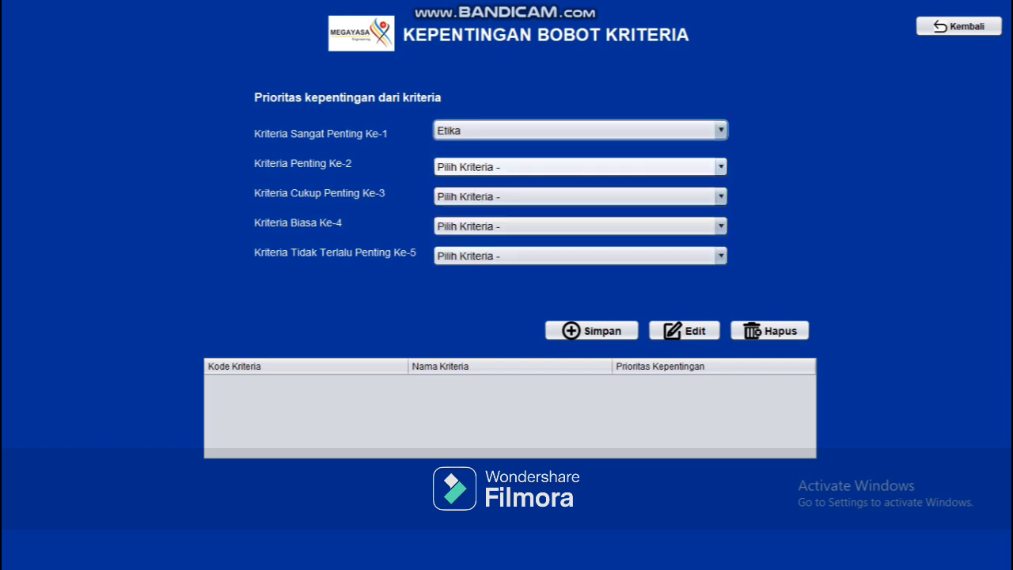
pyautogui.click(580, 167)
pyautogui.click(580, 220)
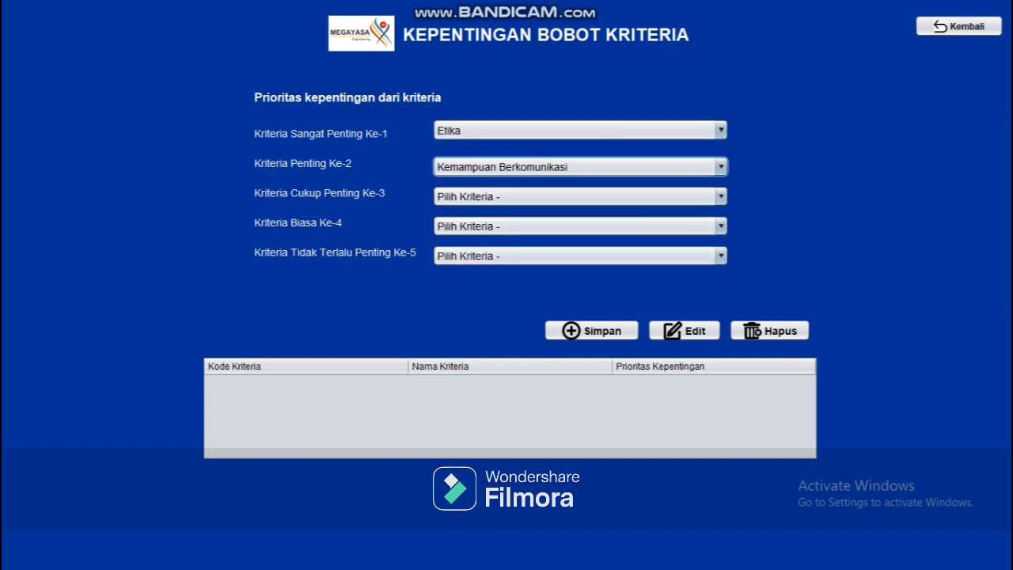
pyautogui.click(580, 196)
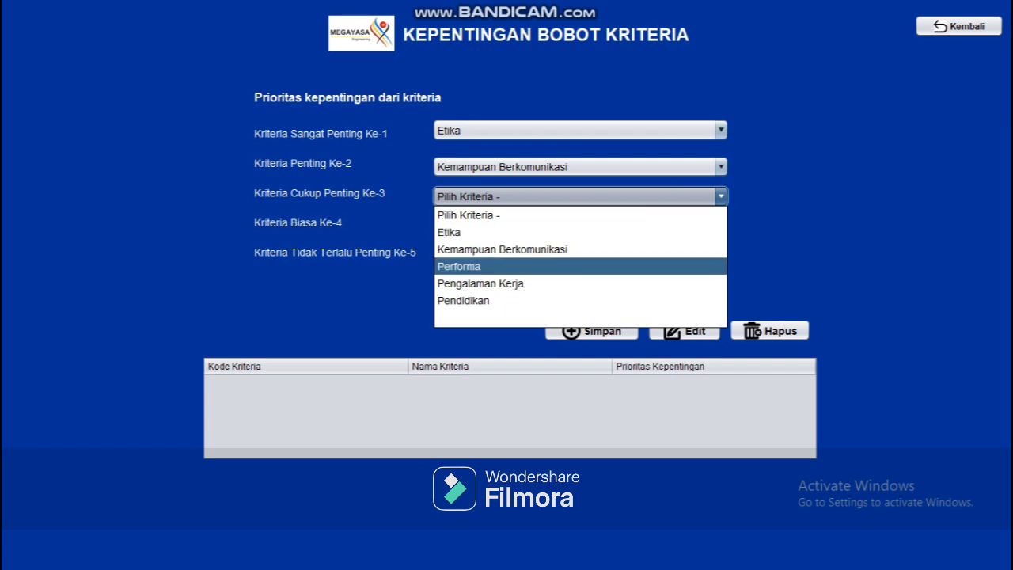
pyautogui.click(554, 266)
pyautogui.click(580, 227)
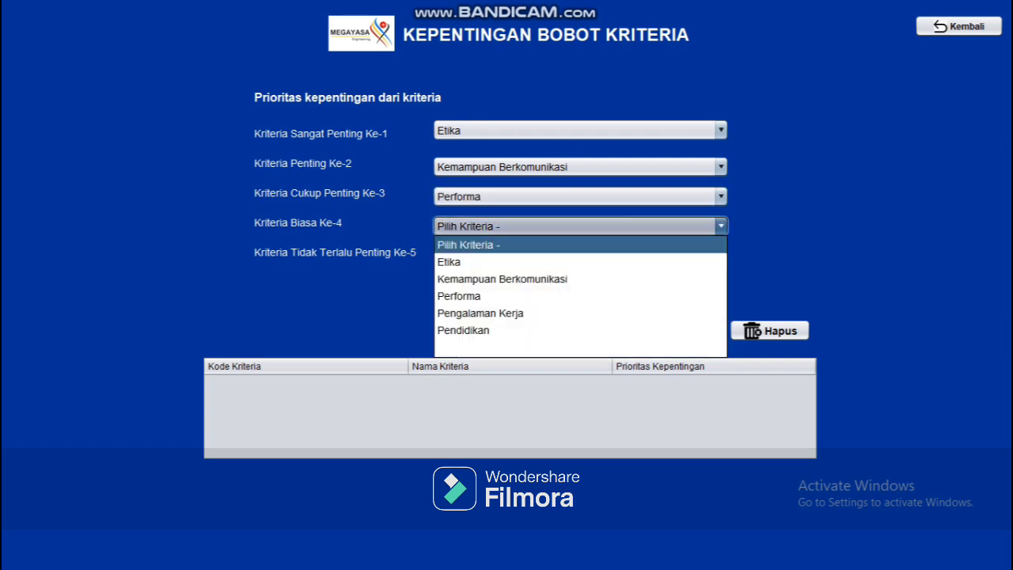
pyautogui.click(580, 313)
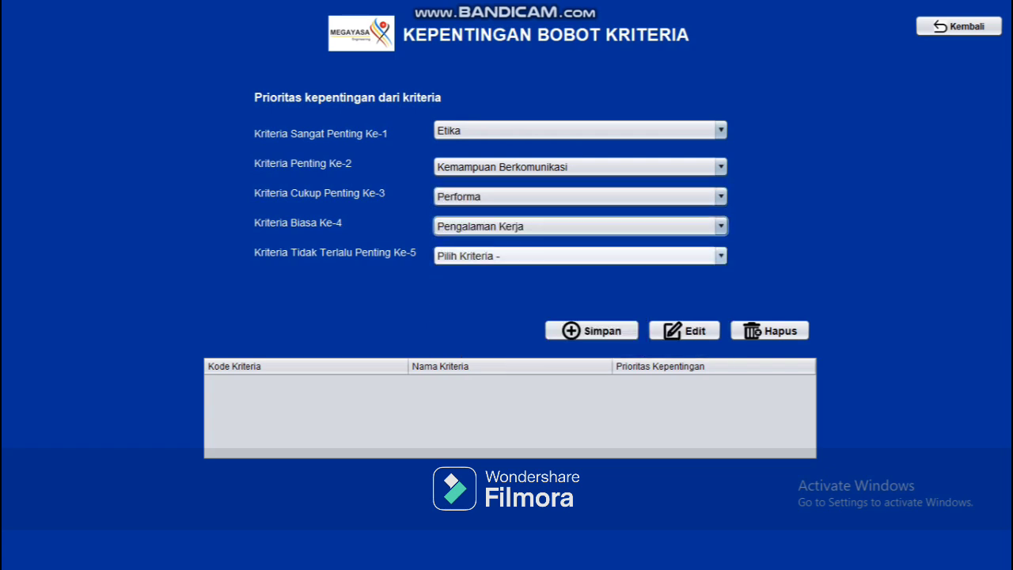
pyautogui.click(580, 256)
pyautogui.click(554, 359)
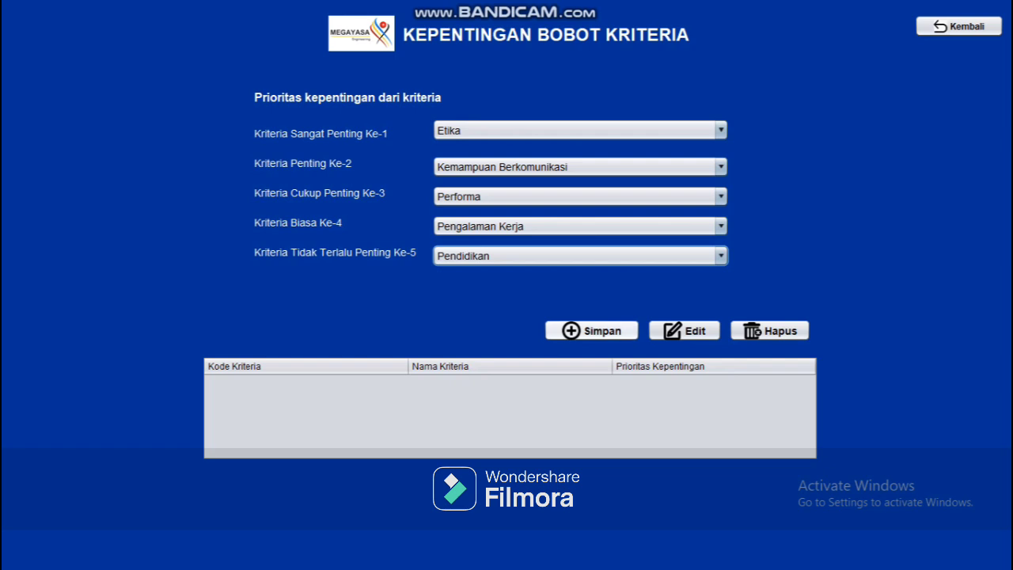
pyautogui.click(592, 331)
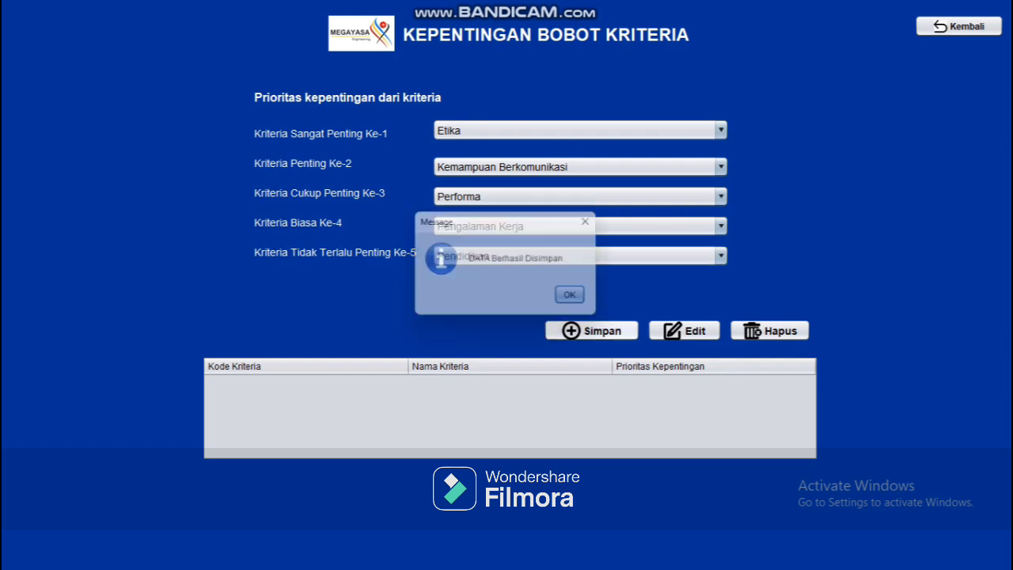
pyautogui.click(577, 297)
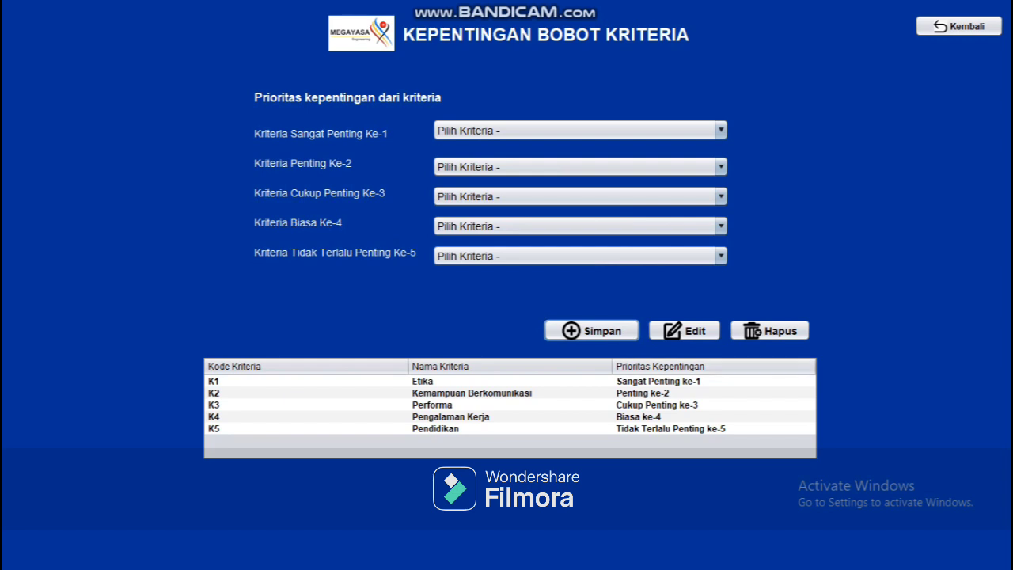
pyautogui.click(657, 381)
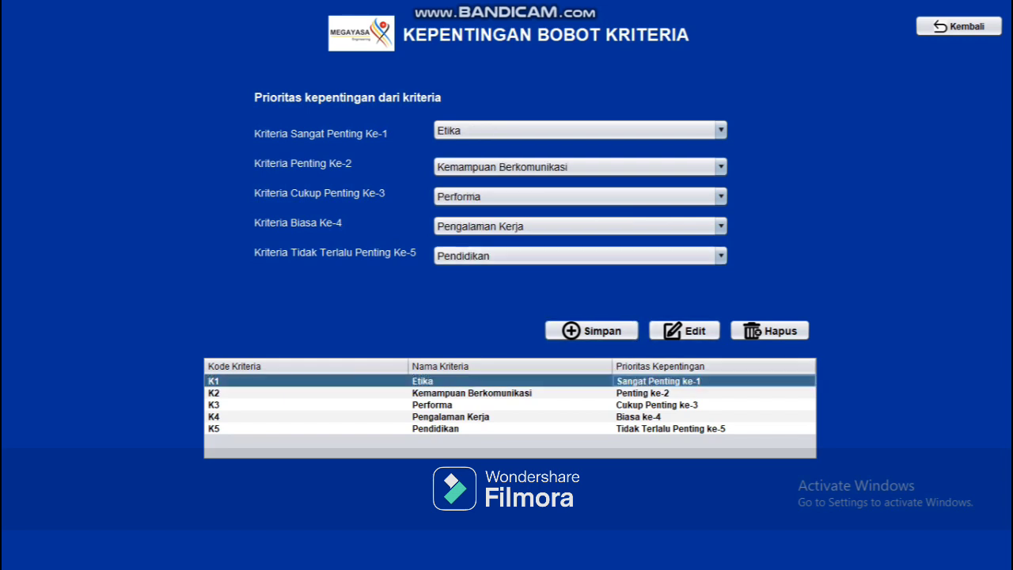
pyautogui.click(718, 130)
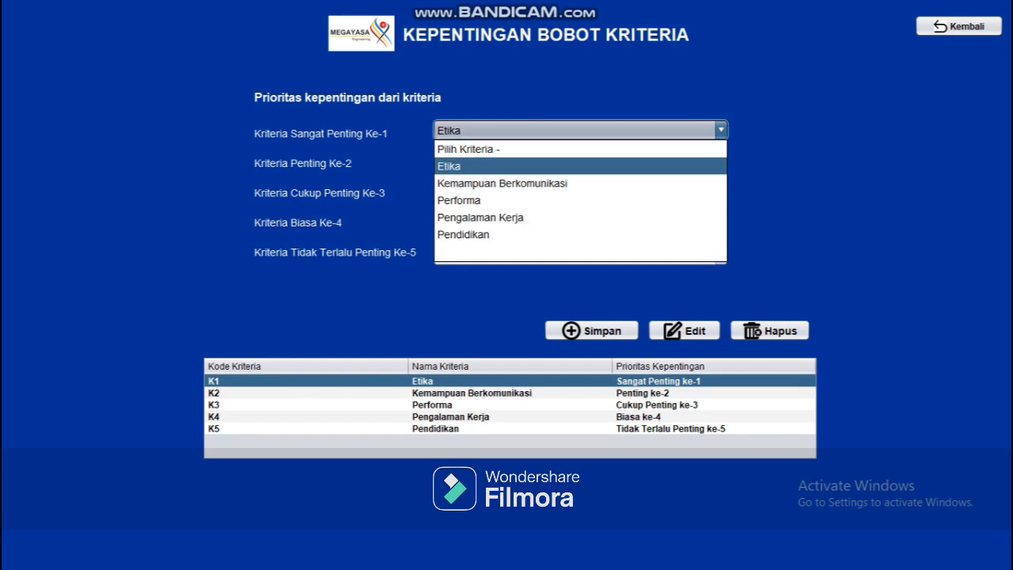
pyautogui.click(680, 199)
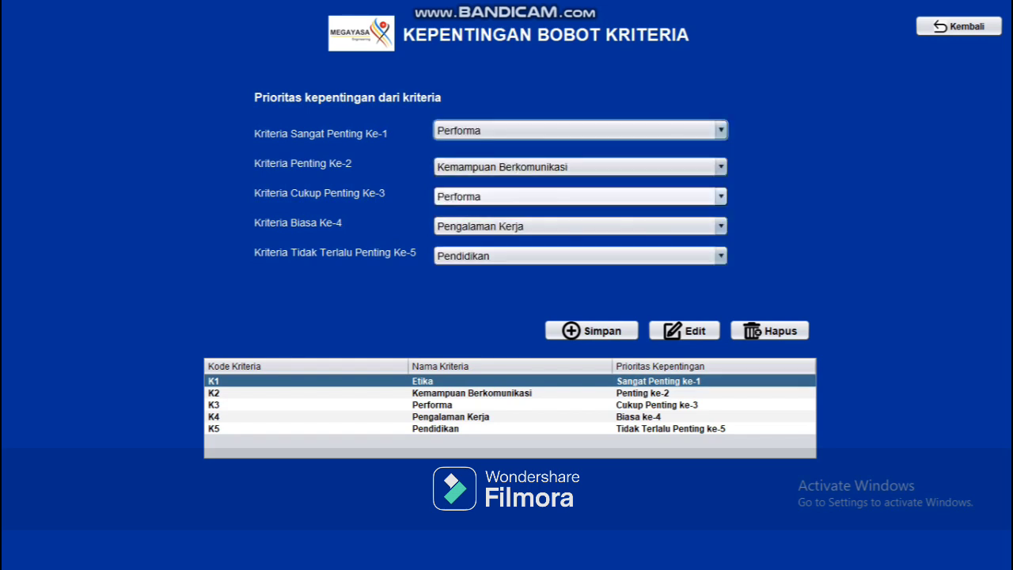
pyautogui.click(681, 196)
pyautogui.click(673, 232)
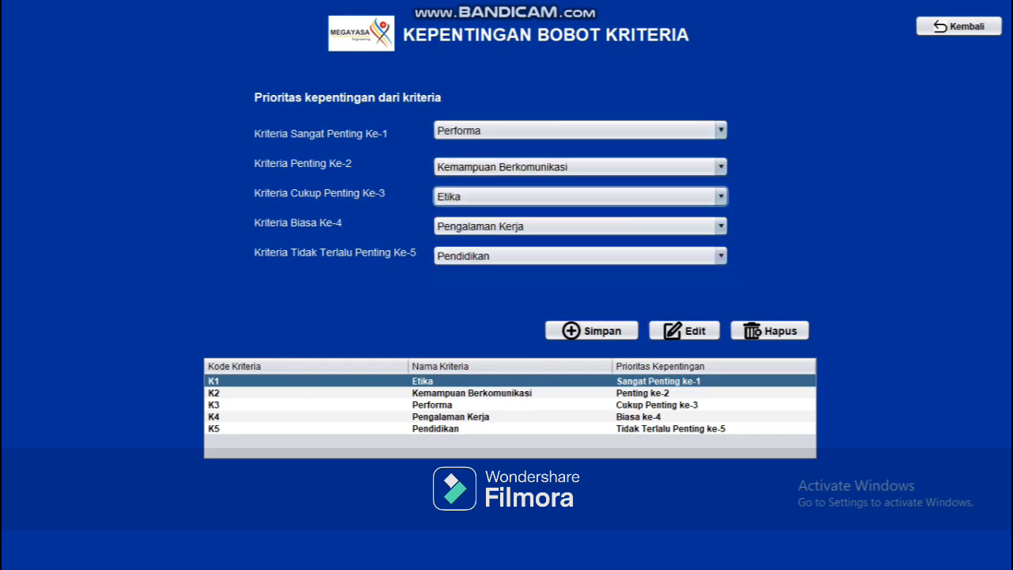
pyautogui.click(685, 331)
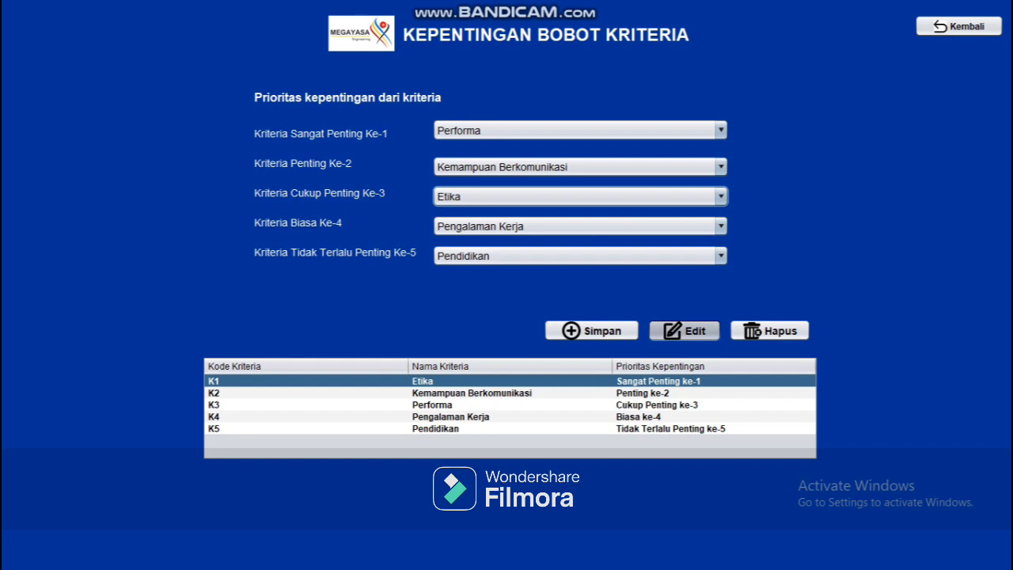
pyautogui.click(578, 298)
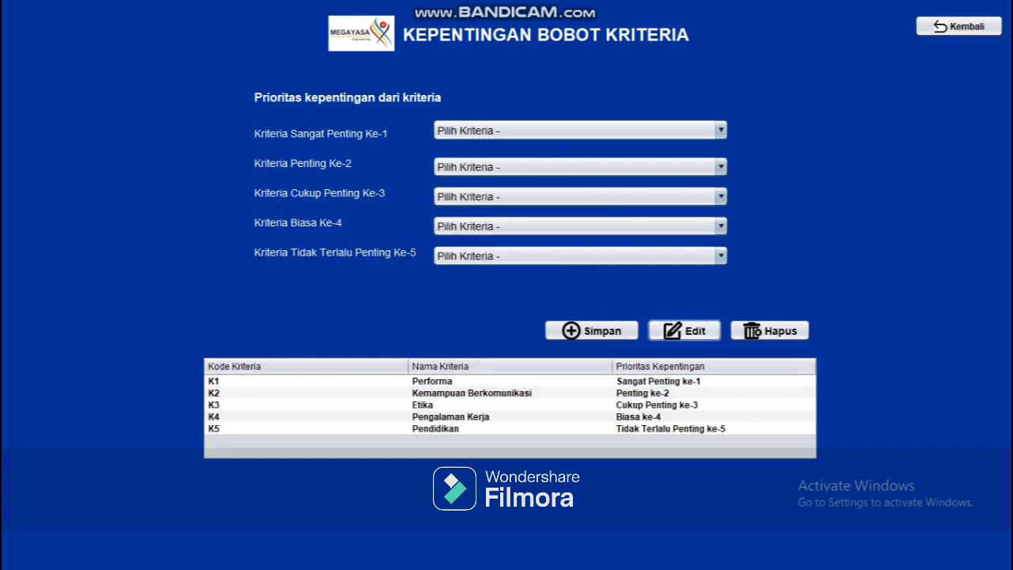
pyautogui.click(308, 381)
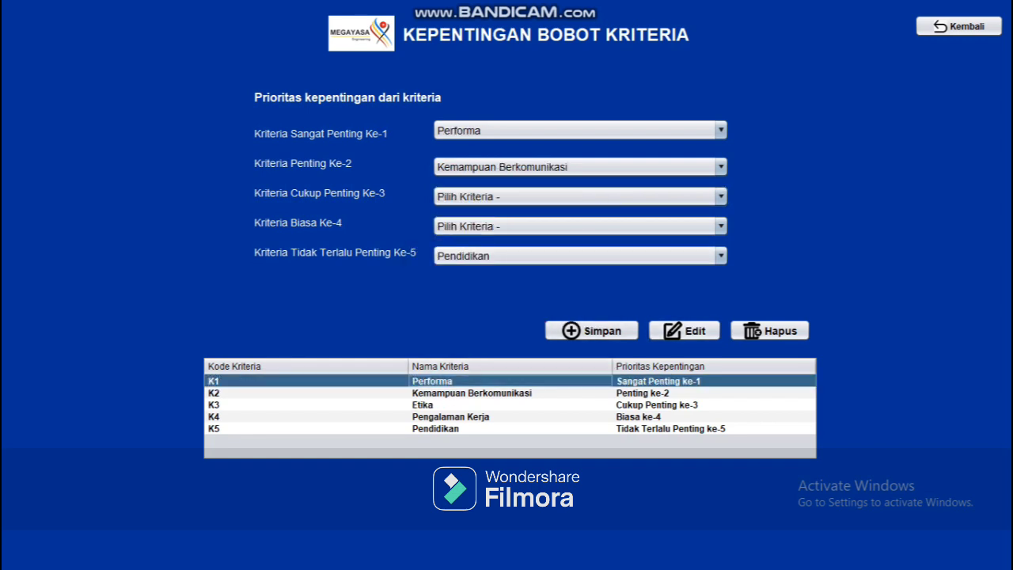
pyautogui.click(581, 130)
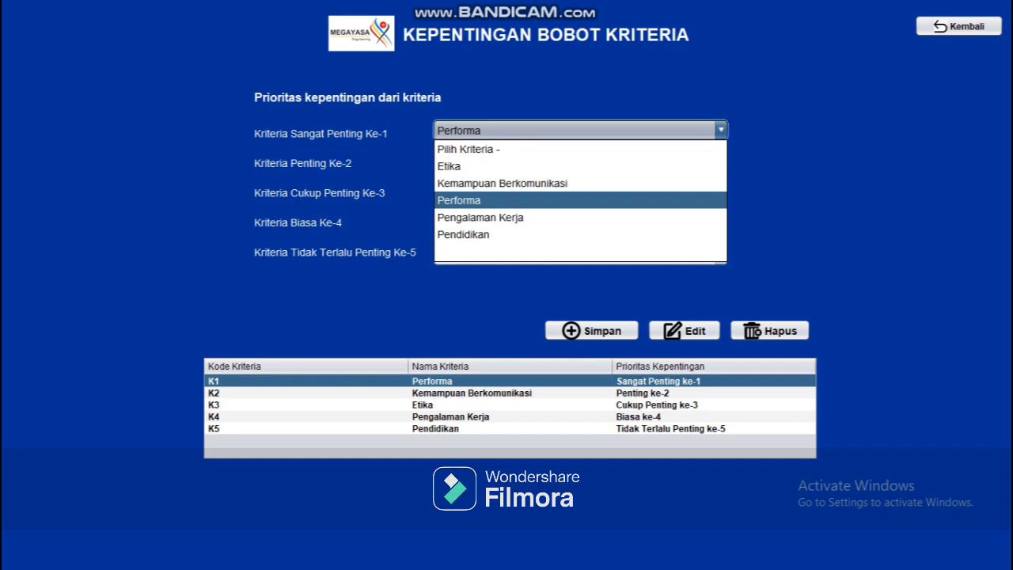
pyautogui.click(580, 167)
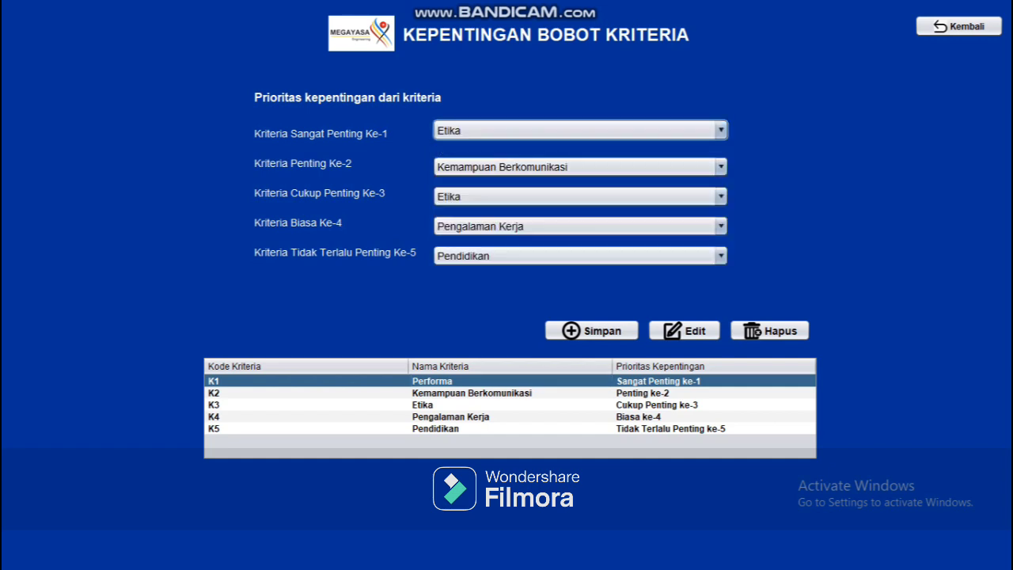
pyautogui.click(580, 196)
pyautogui.click(459, 266)
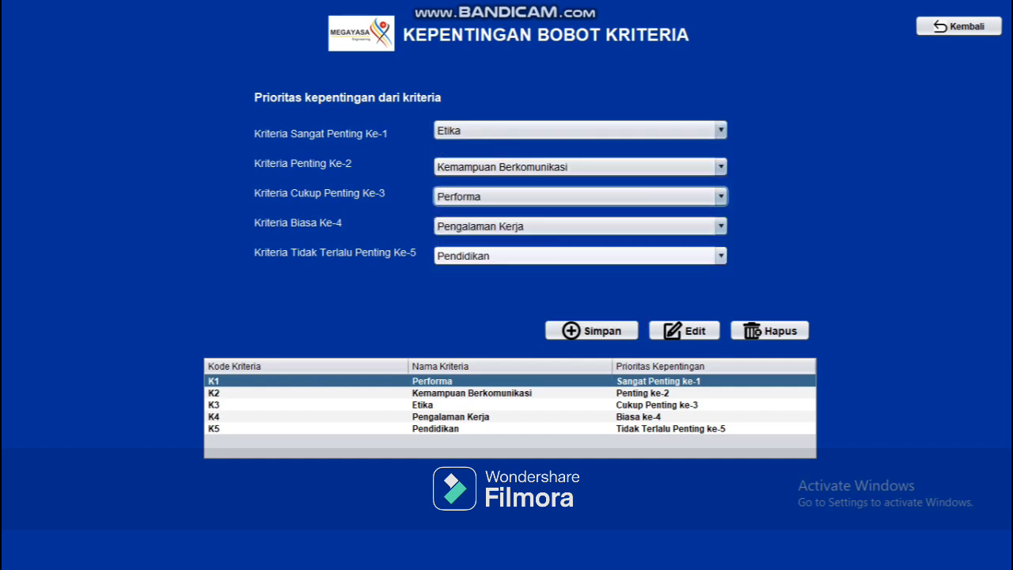
pyautogui.click(684, 331)
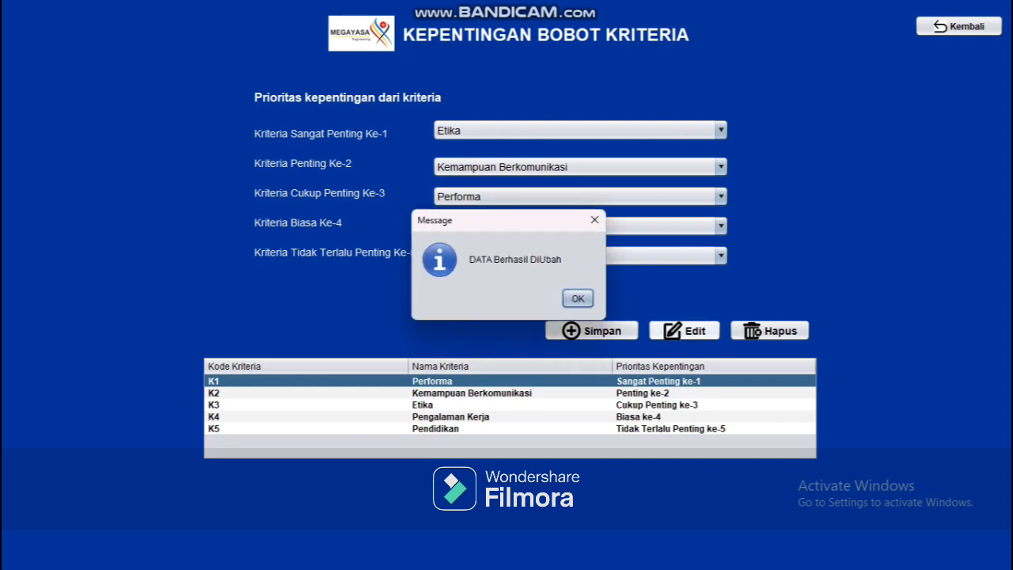
pyautogui.click(576, 298)
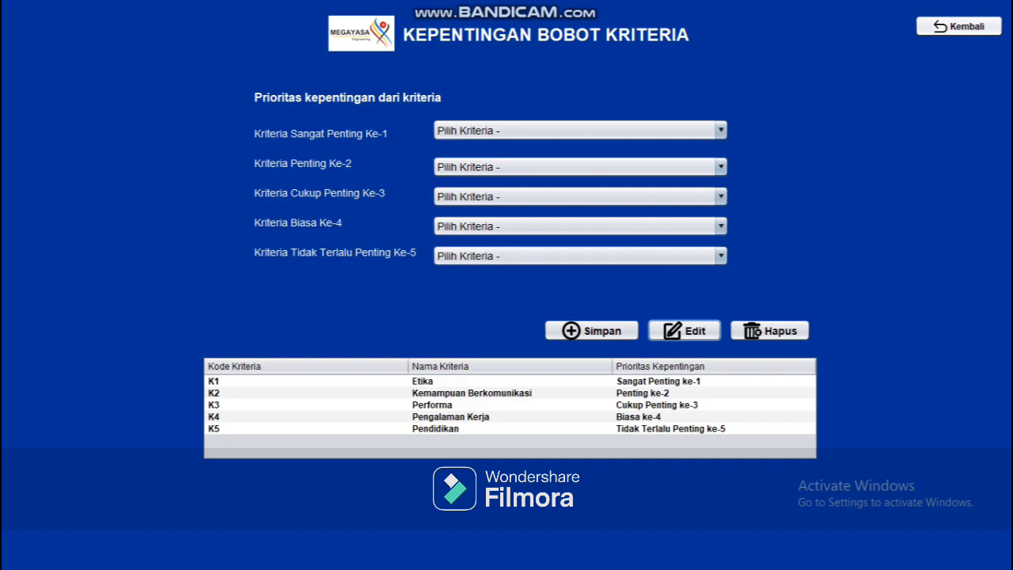
pyautogui.click(958, 26)
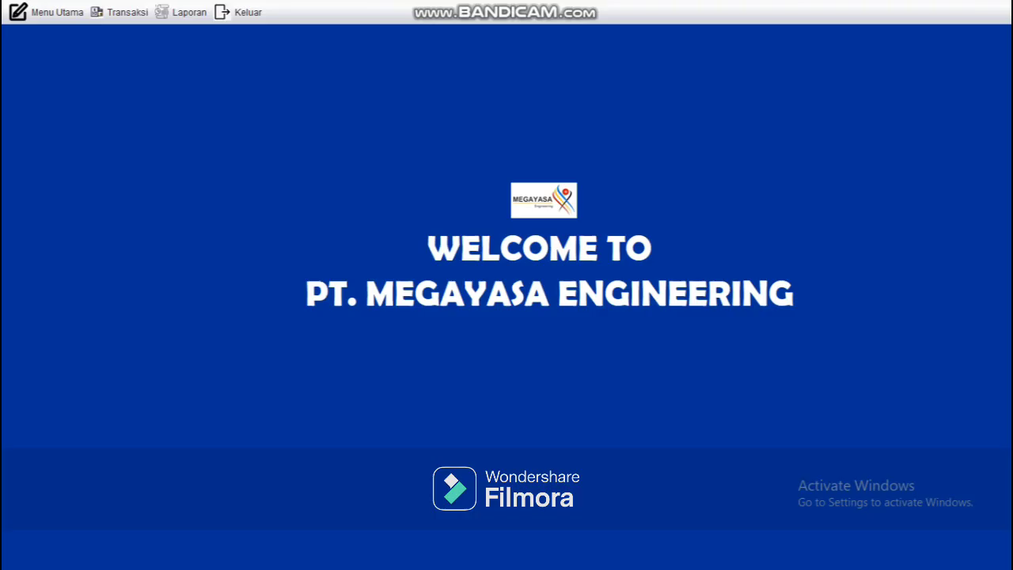
# Step: Open the Data SubKriteria form and set Etika's first two ranks to Sangat Baik and Baik
pyautogui.click(47, 12)
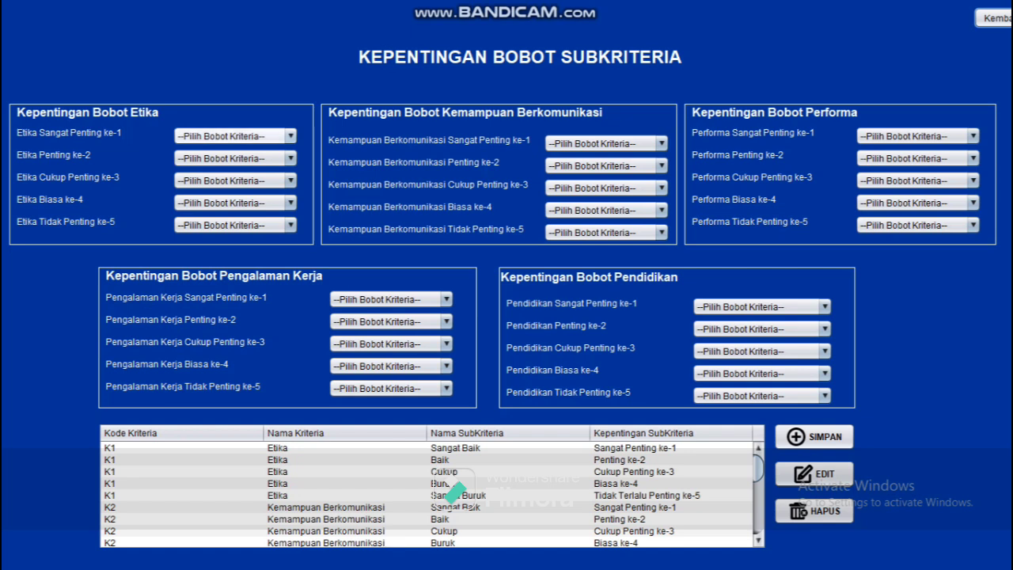
pyautogui.click(291, 136)
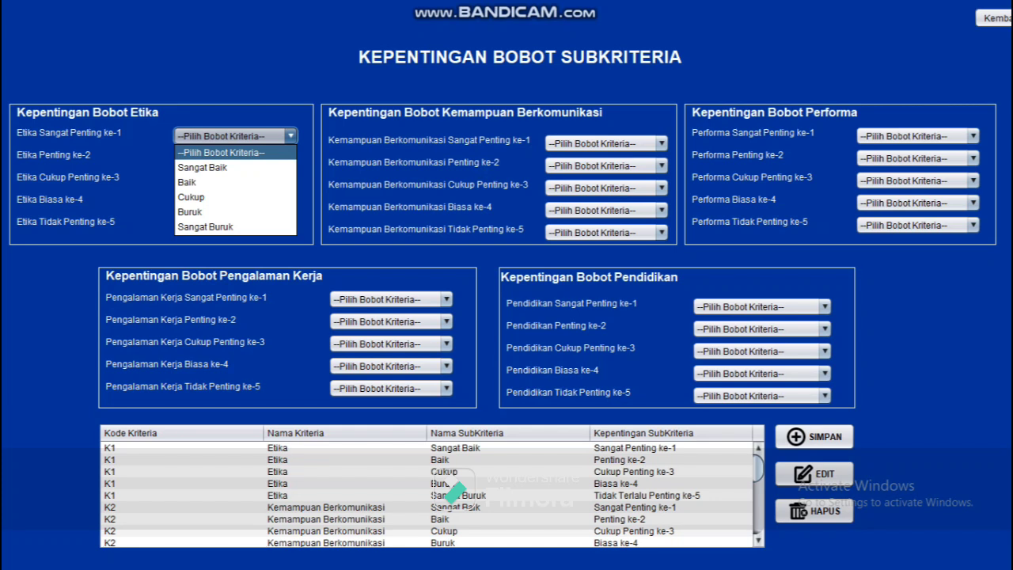
pyautogui.click(291, 136)
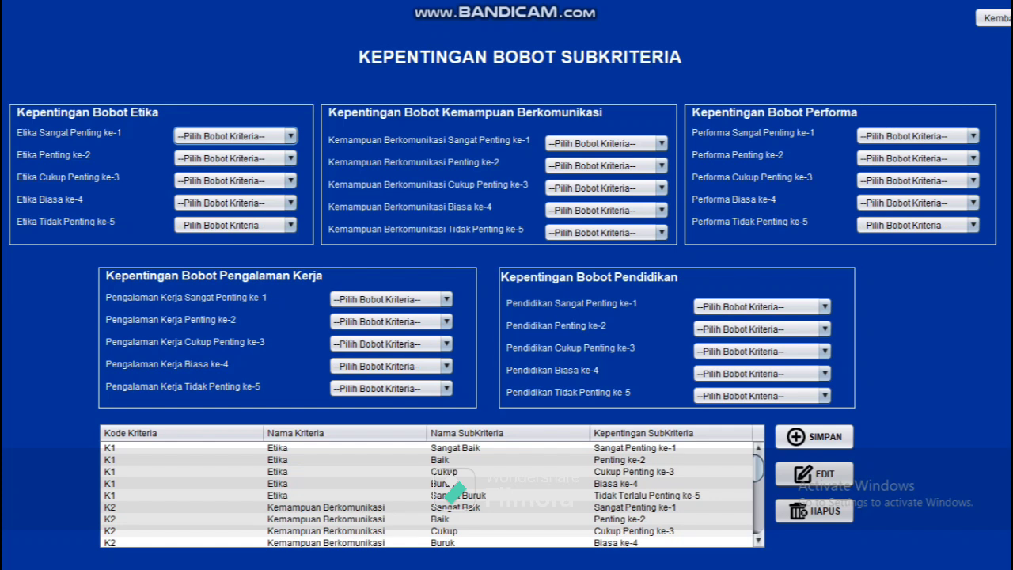
pyautogui.click(291, 136)
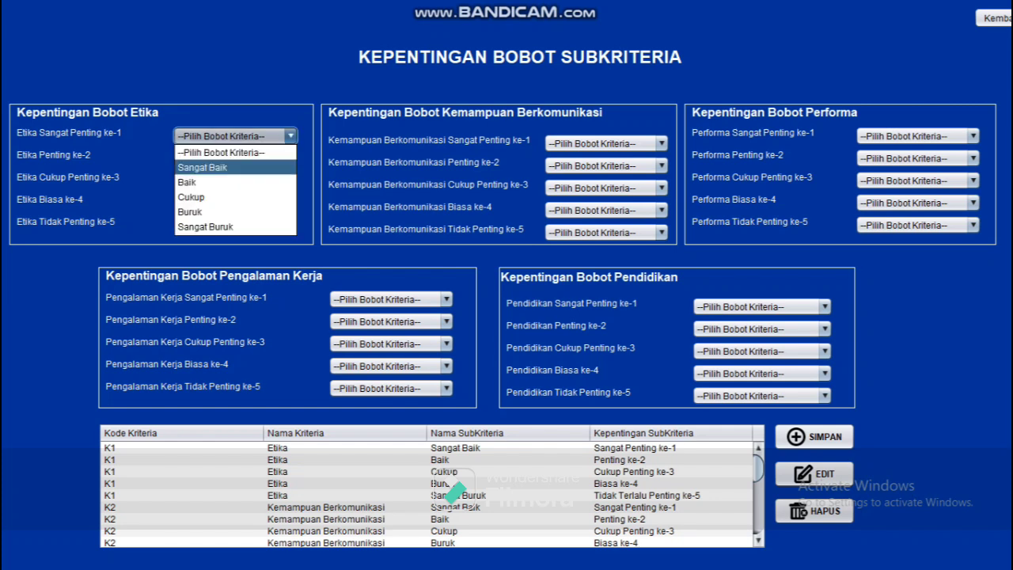
pyautogui.click(202, 167)
pyautogui.click(290, 158)
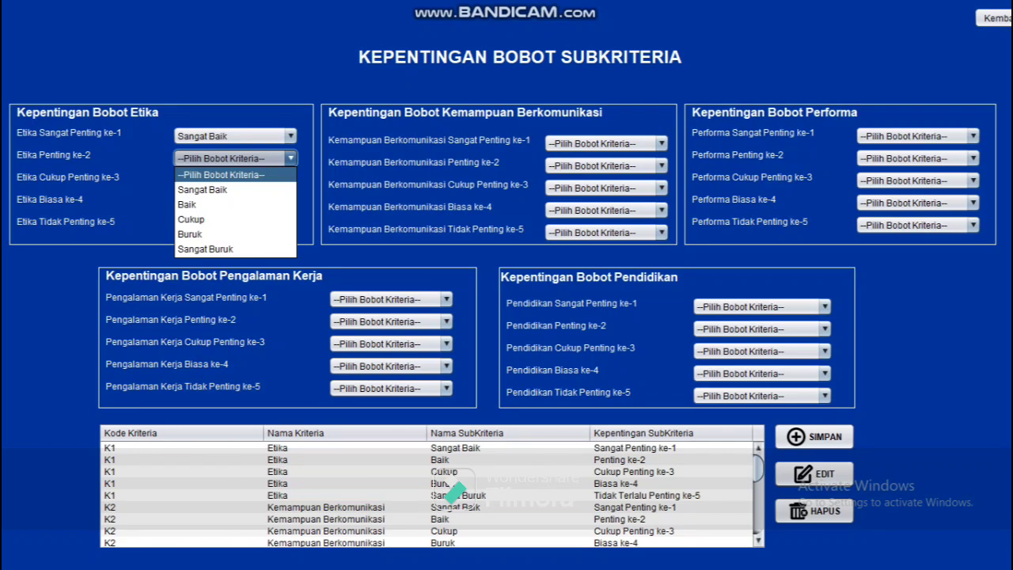
pyautogui.click(187, 205)
# Step: Set Etika's third to fifth ranks to Cukup, Buruk and Sangat Buruk
pyautogui.click(290, 180)
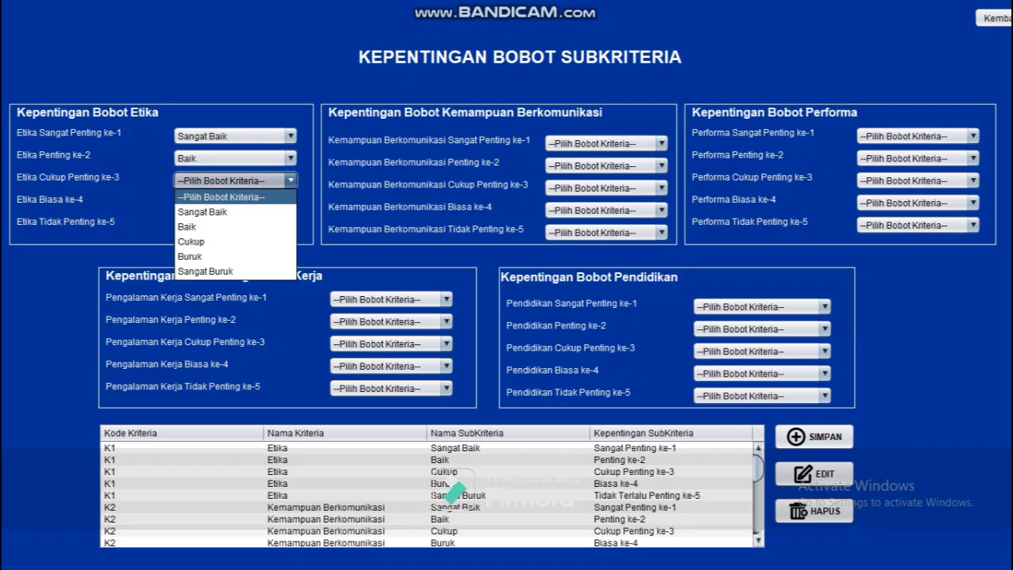
pyautogui.click(190, 242)
pyautogui.click(291, 202)
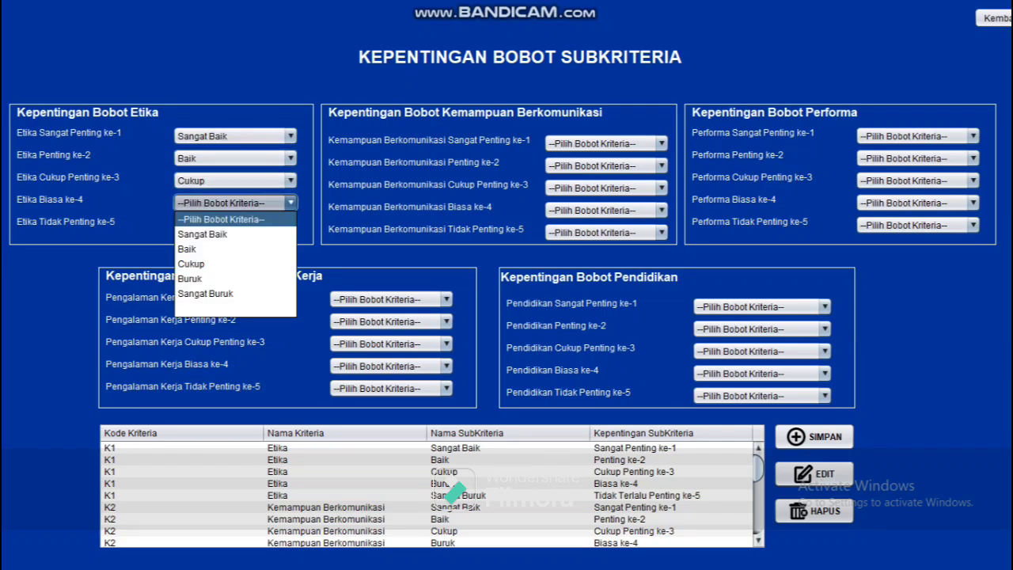
pyautogui.click(190, 278)
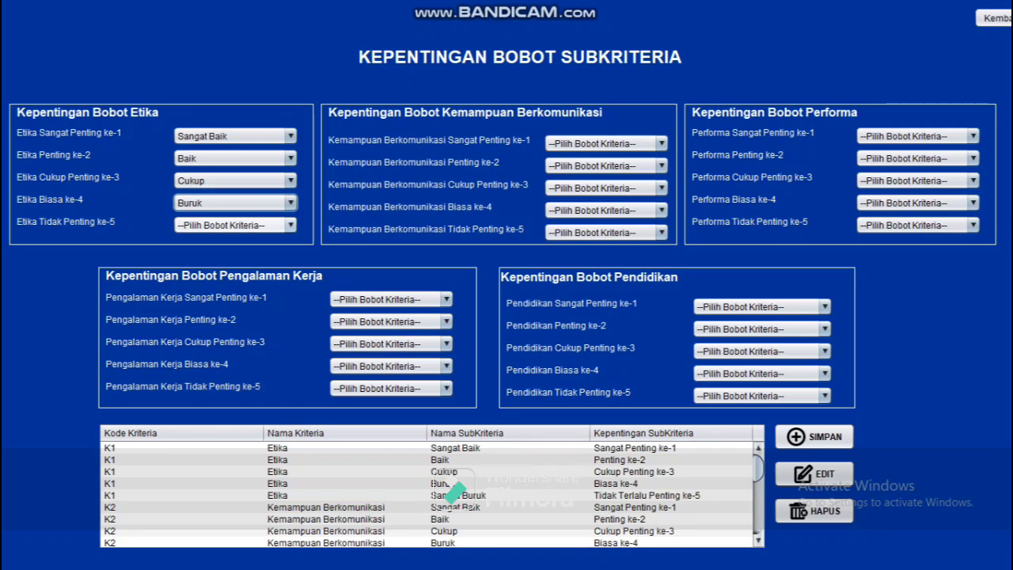
pyautogui.click(290, 224)
pyautogui.click(205, 315)
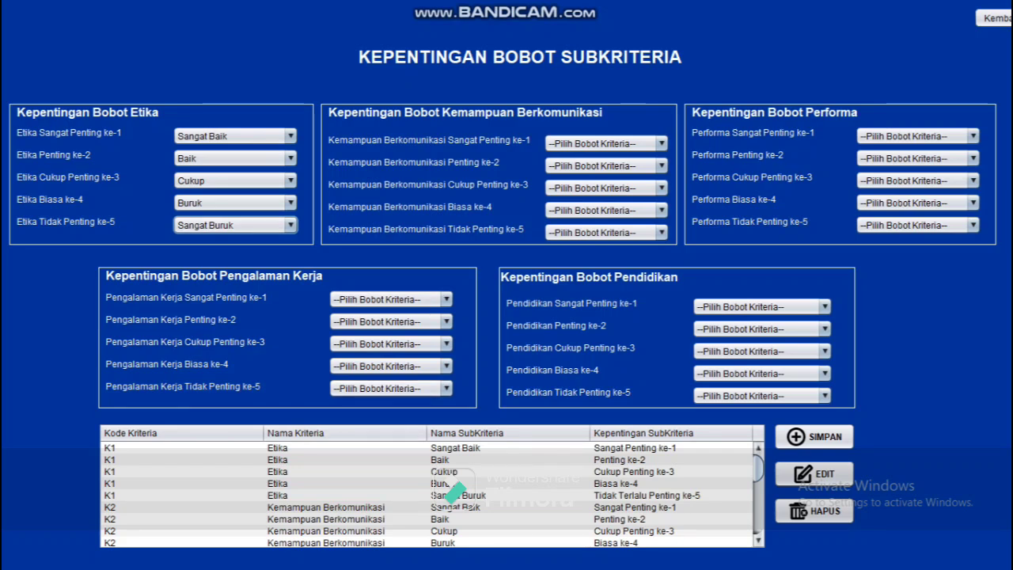
pyautogui.scroll(-3, 431, 495)
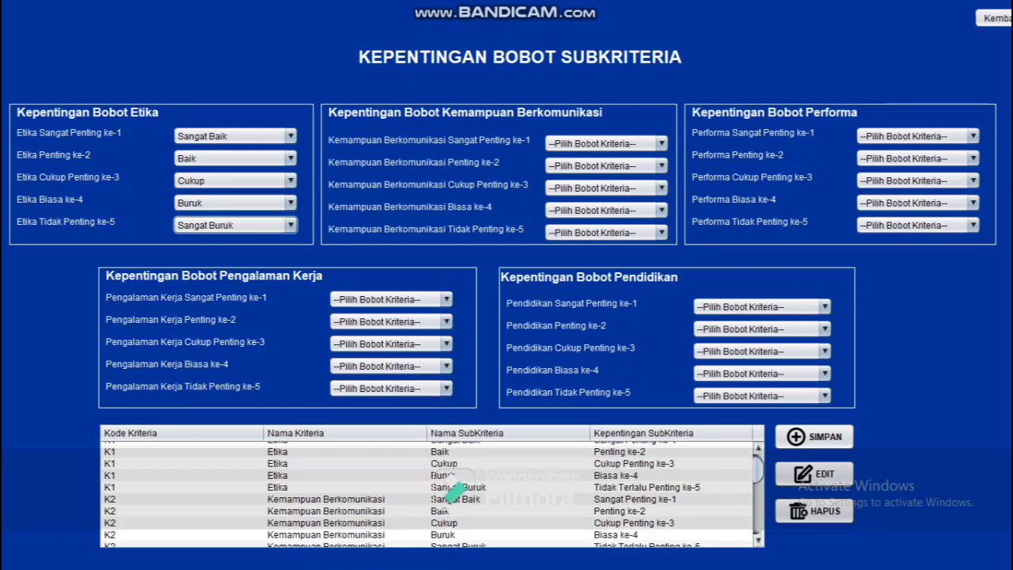
pyautogui.scroll(-3, 453, 493)
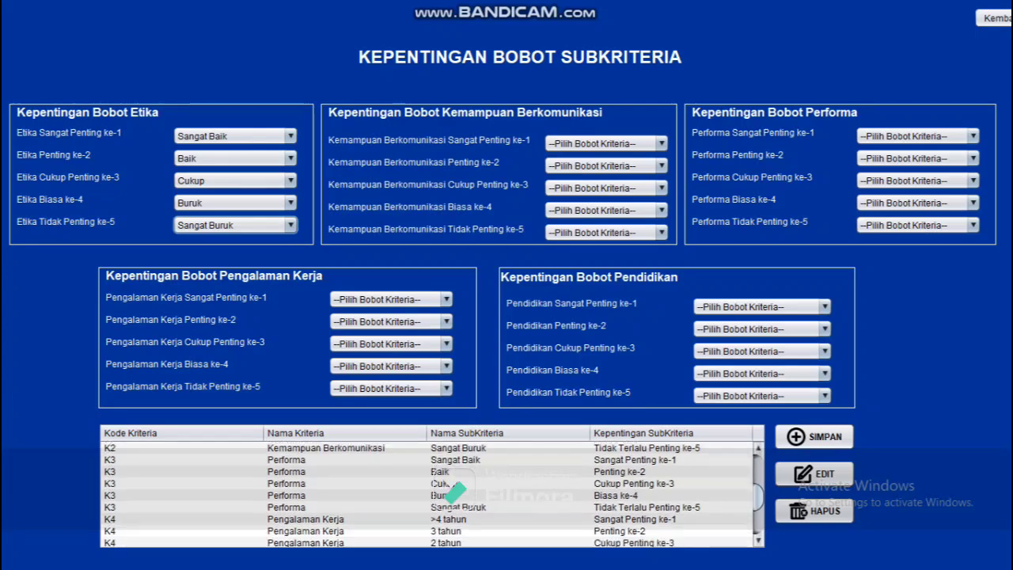
pyautogui.scroll(-1, 455, 492)
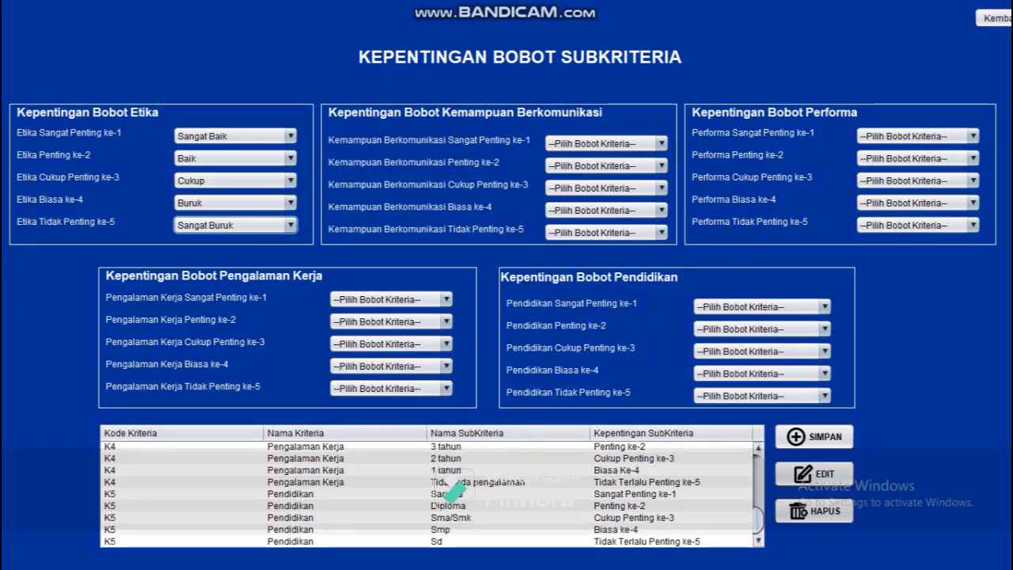
pyautogui.scroll(7, 456, 493)
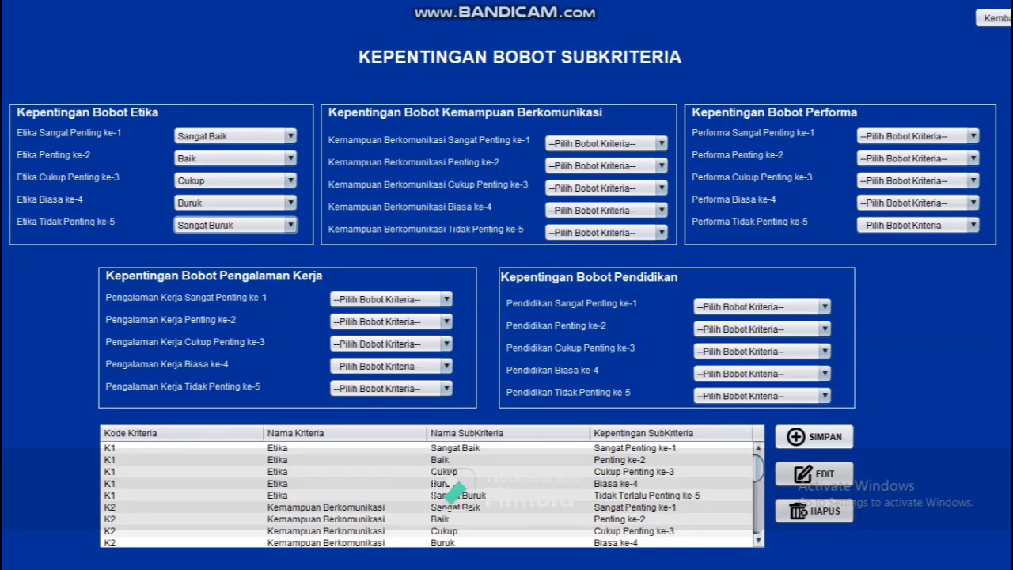
# Step: Return to the welcome screen and open the Transaksi > Perhitungan AHP form
pyautogui.click(995, 17)
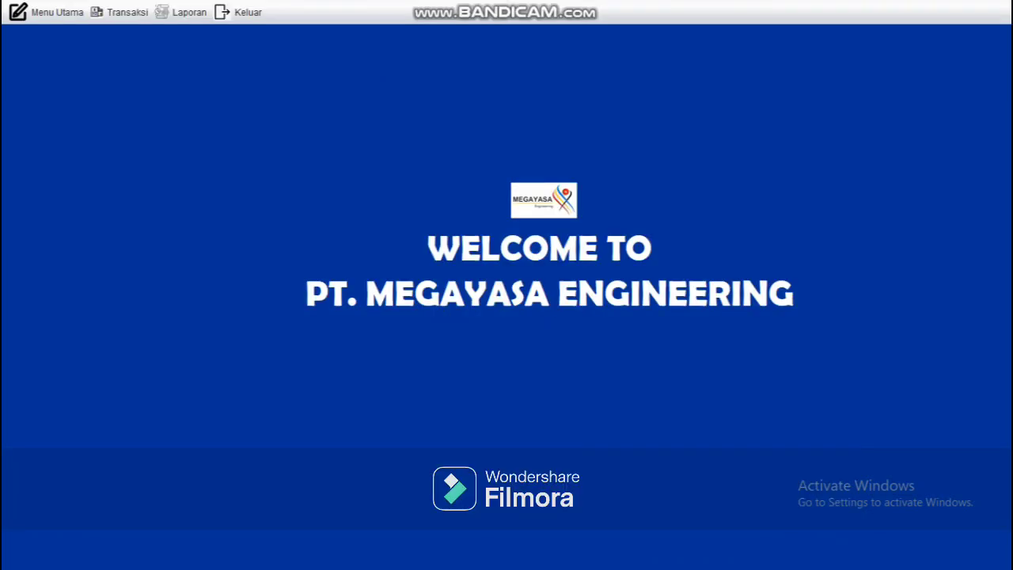
pyautogui.click(120, 12)
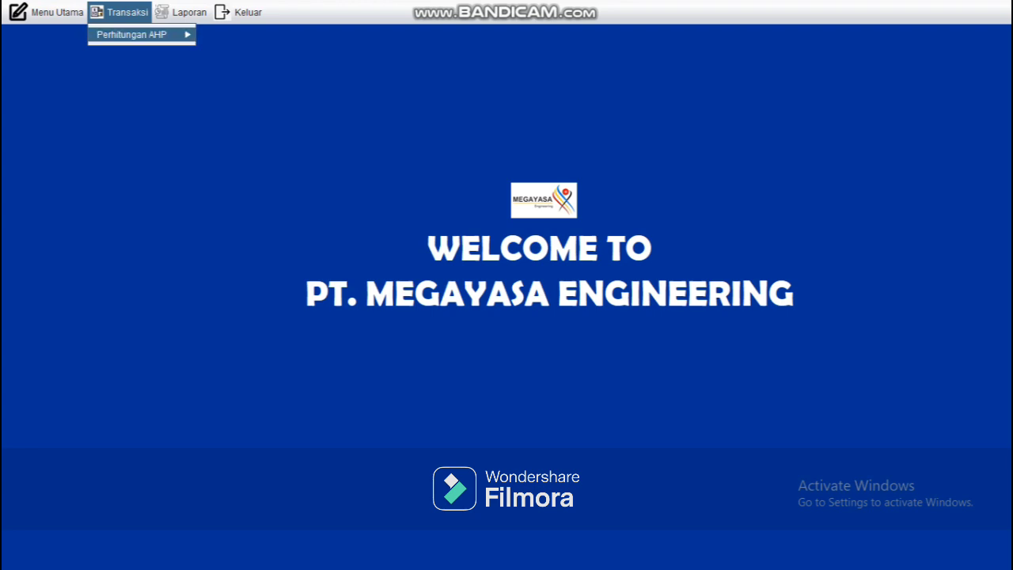
pyautogui.click(132, 34)
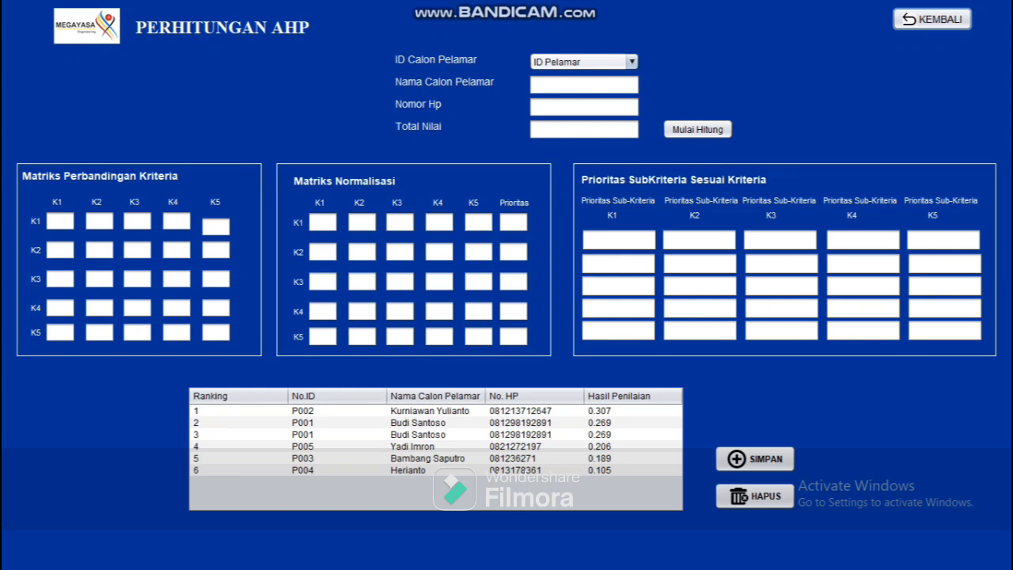
# Step: Load applicant P006, compute the AHP matrices, and save the 0.378 total score
pyautogui.click(630, 62)
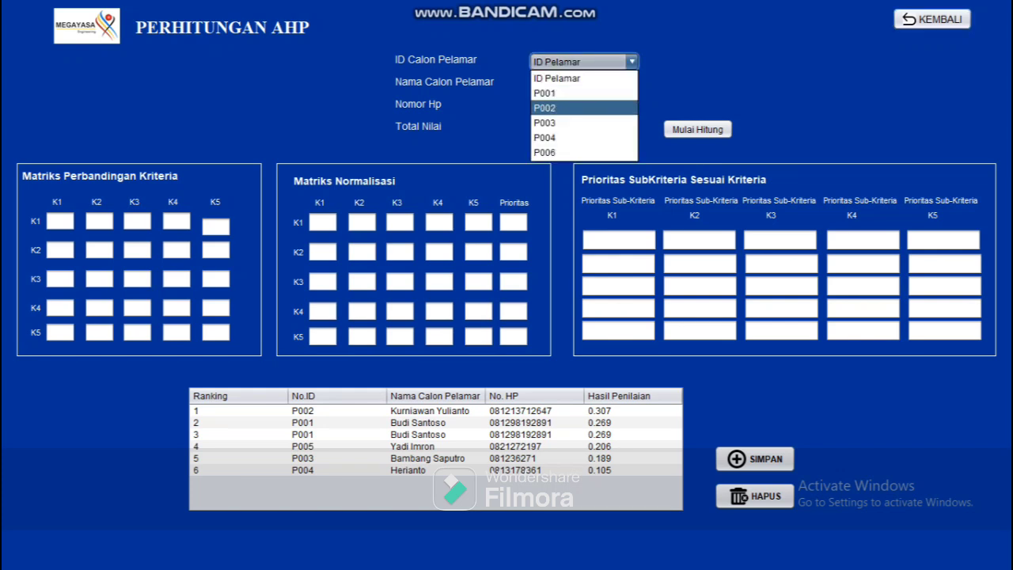
pyautogui.press('Return')
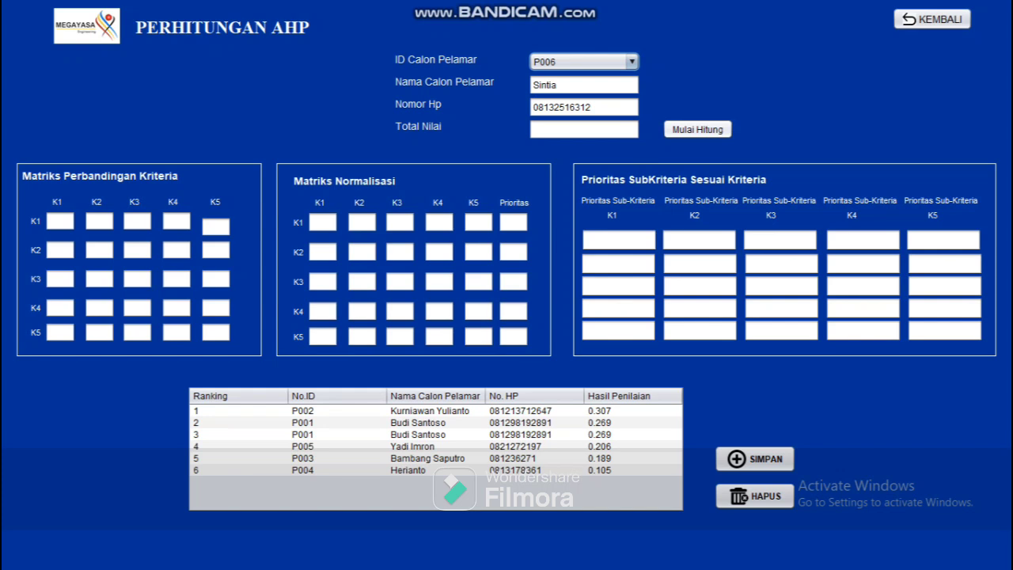
pyautogui.click(698, 130)
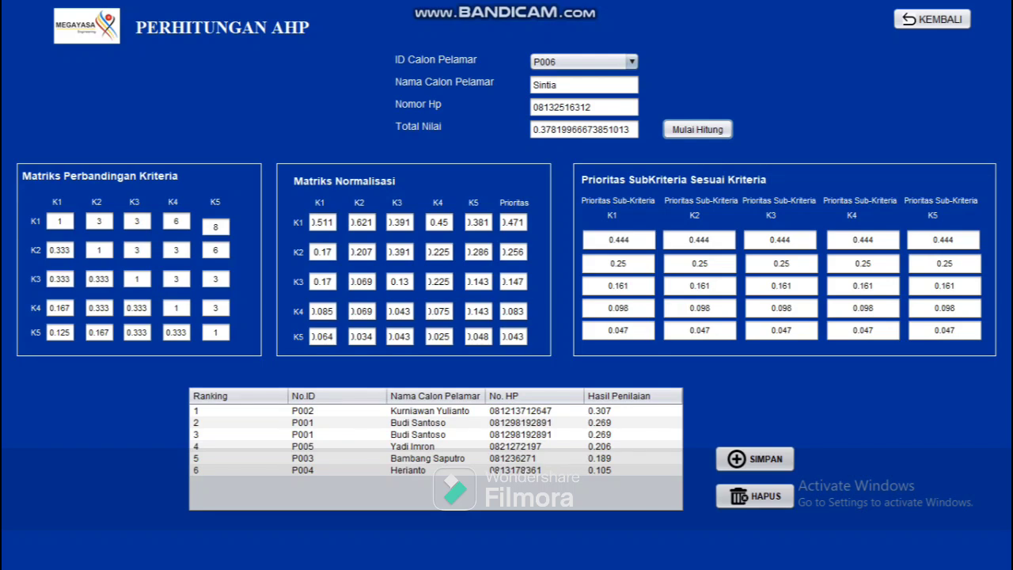
pyautogui.click(755, 459)
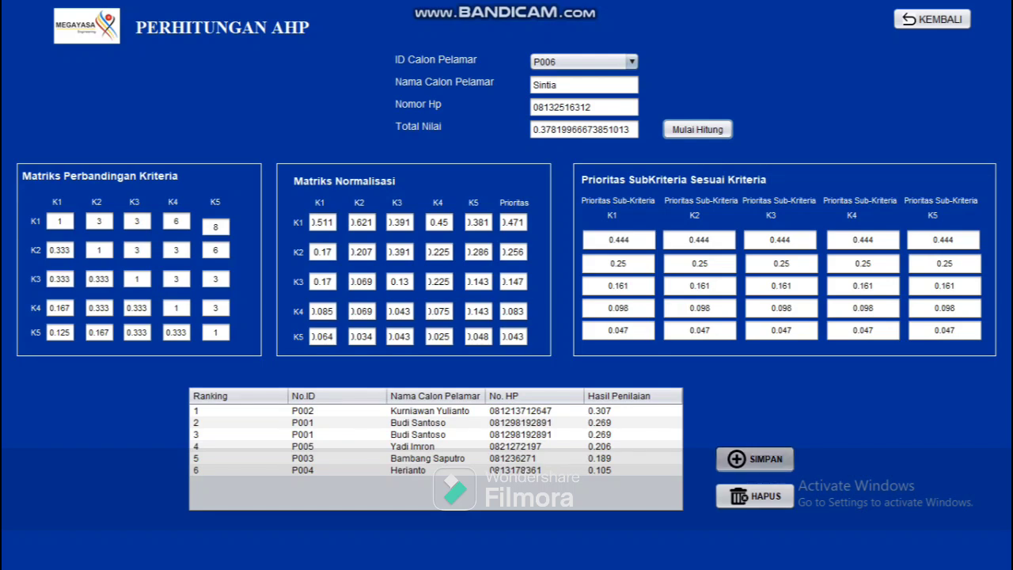
# Step: Confirm the save, check P006 ranks first above P002, and return to the welcome screen
pyautogui.click(577, 297)
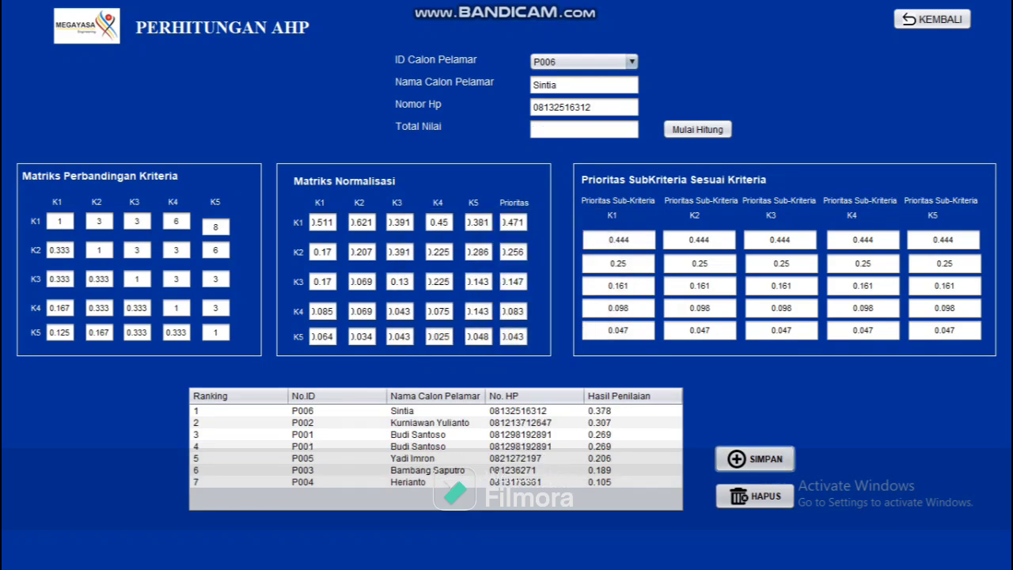
pyautogui.click(535, 411)
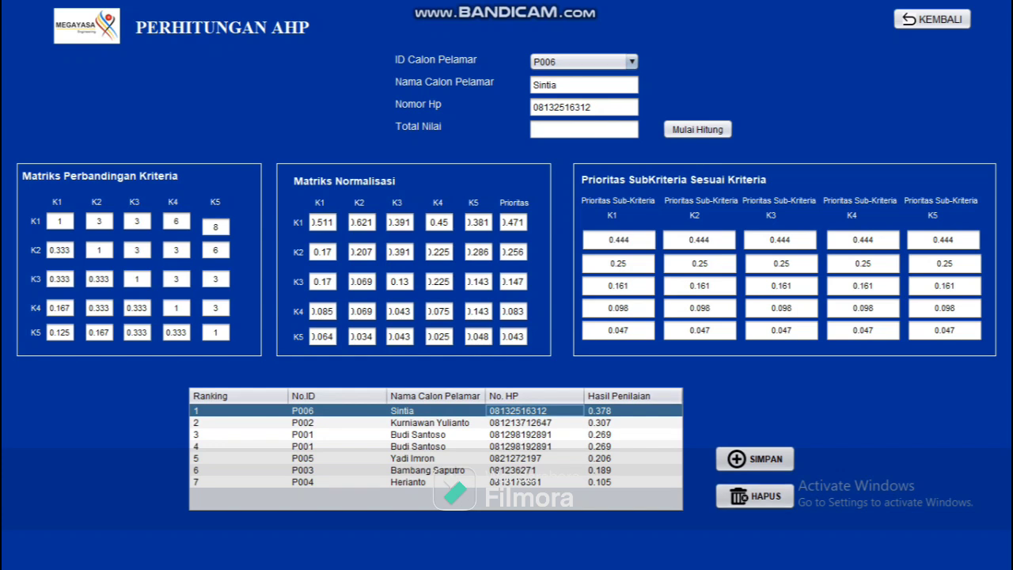
pyautogui.click(632, 422)
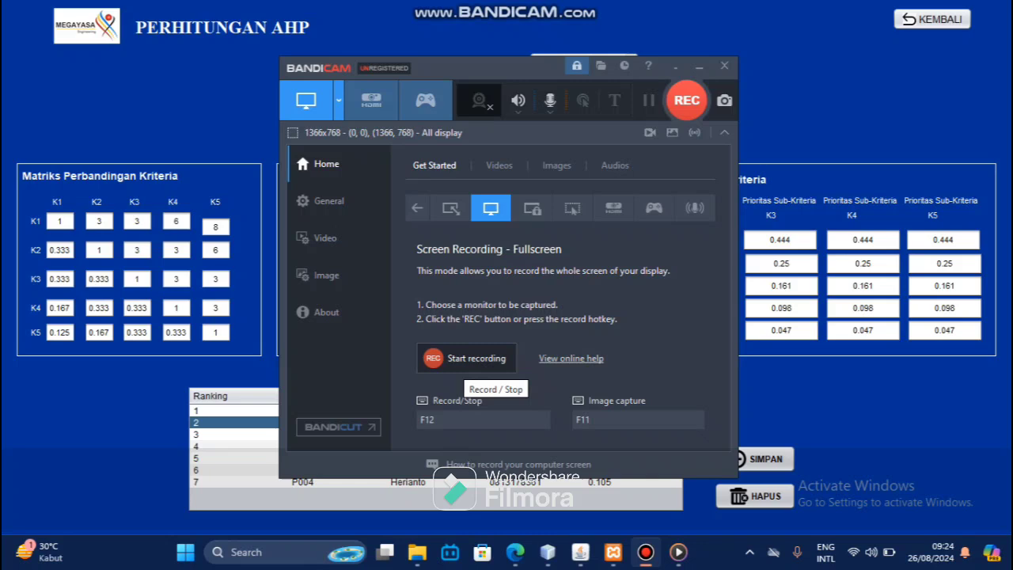
pyautogui.press('F12')
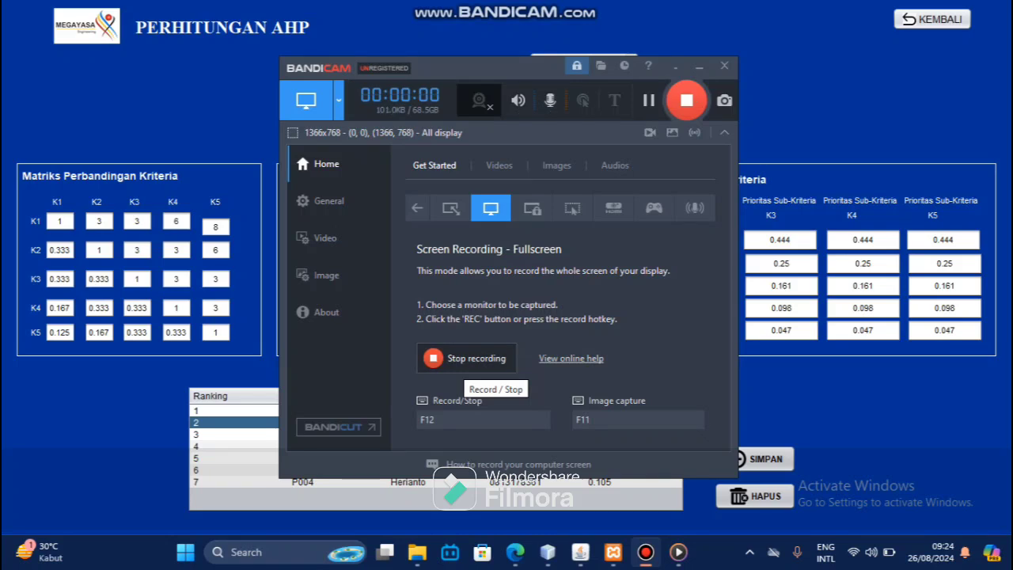
pyautogui.hotkey('alt', 'Tab')
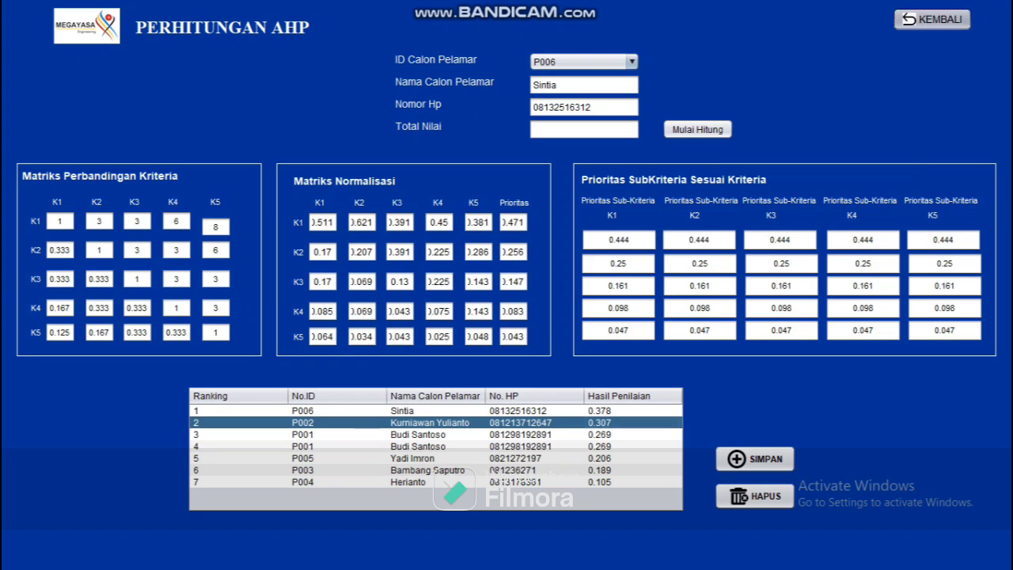
pyautogui.click(932, 19)
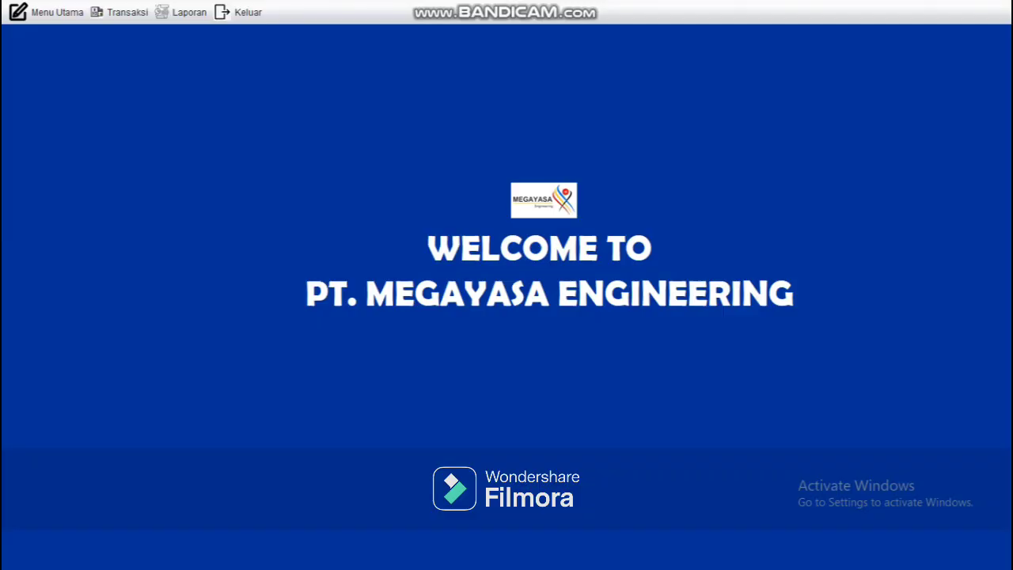
# Step: Open the Laporan page, preview the applicant data report in JasperViewer, then close it
pyautogui.click(182, 12)
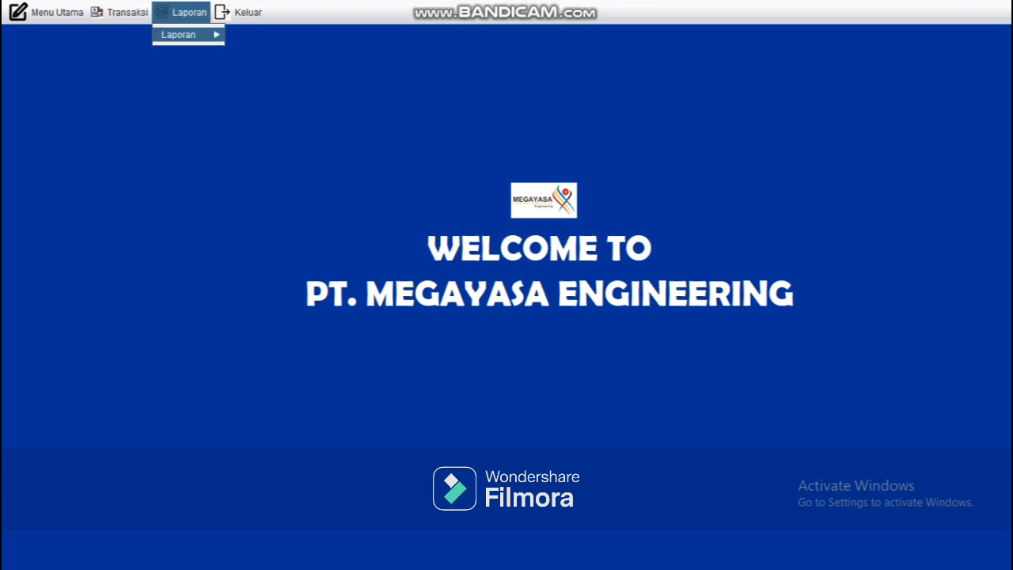
pyautogui.click(189, 34)
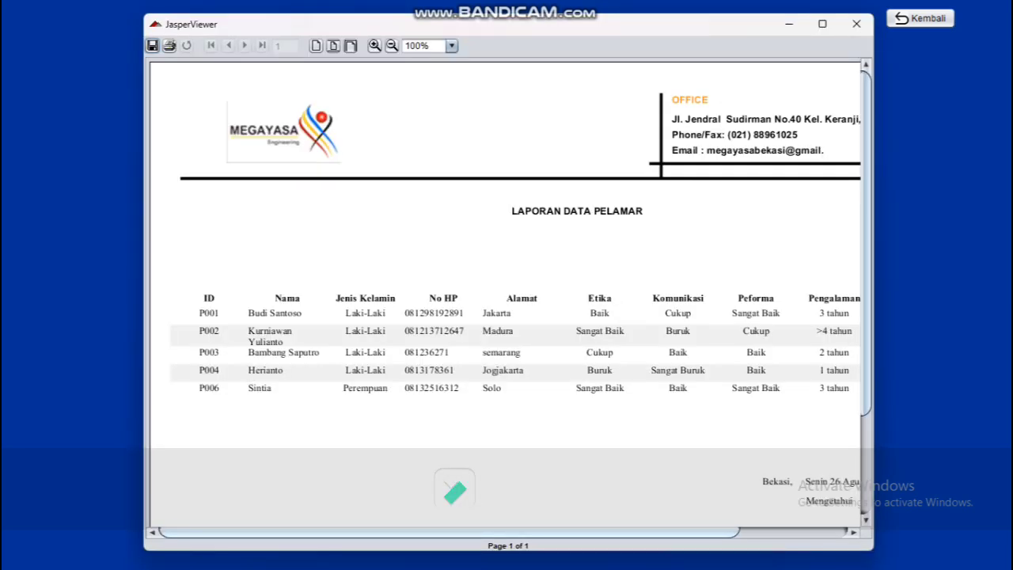
pyautogui.moveTo(450, 532); pyautogui.dragTo(557, 532)
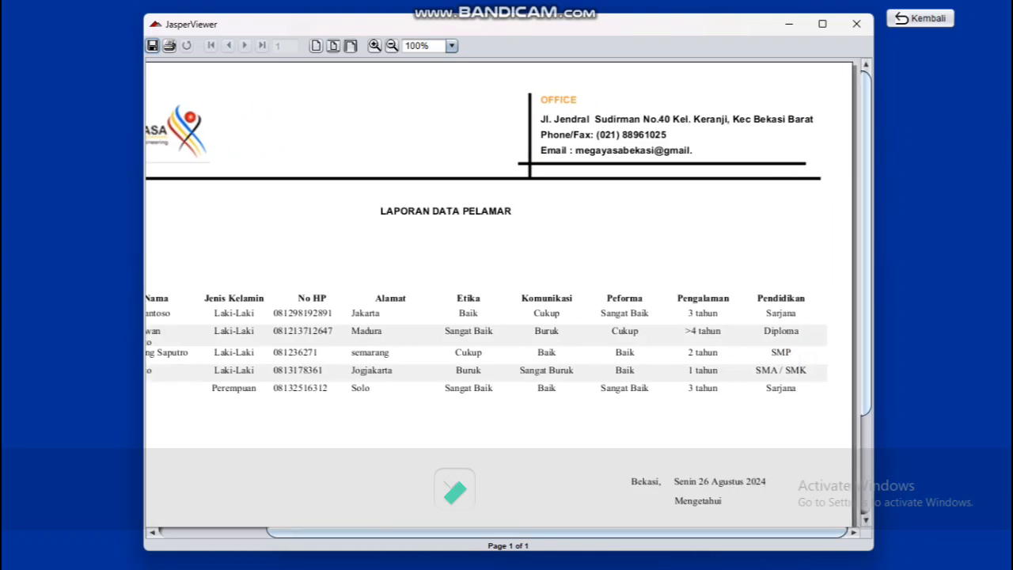
pyautogui.scroll(-5, 499, 285)
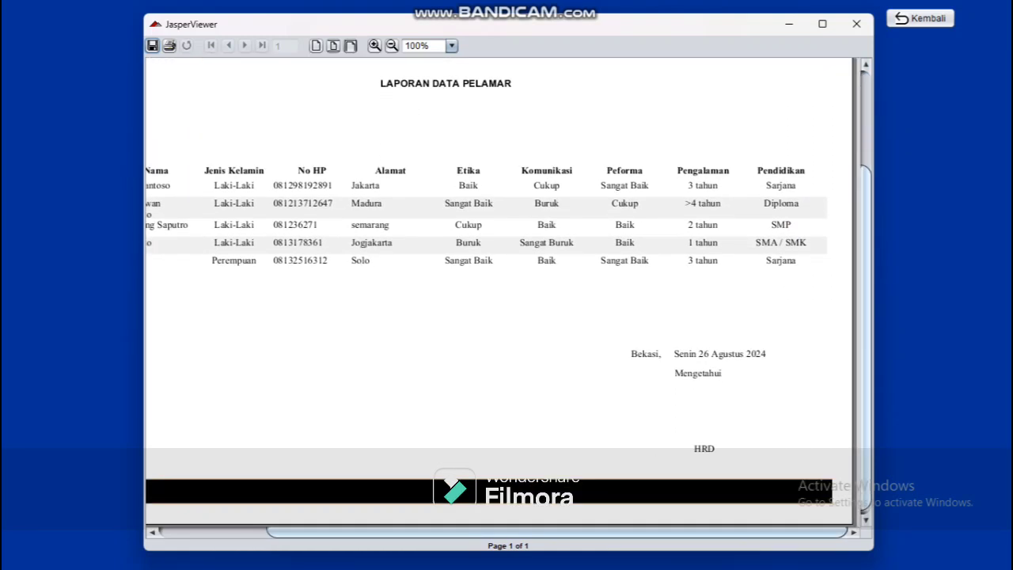
pyautogui.moveTo(557, 532); pyautogui.dragTo(450, 532)
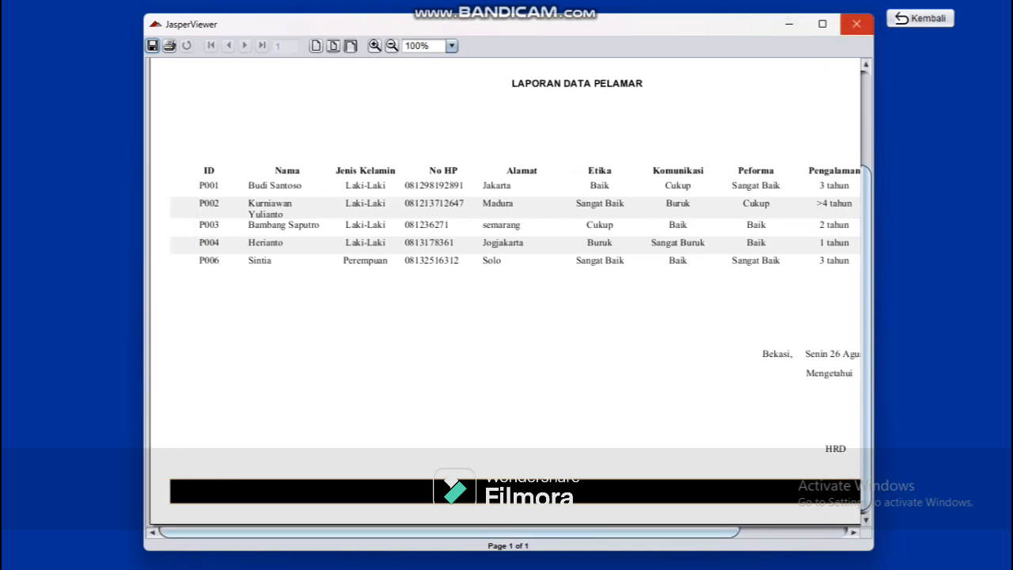
pyautogui.click(856, 24)
# Step: Preview the criteria data report listing K1 Etika to K5 Pendidikan, then close it
pyautogui.click(644, 256)
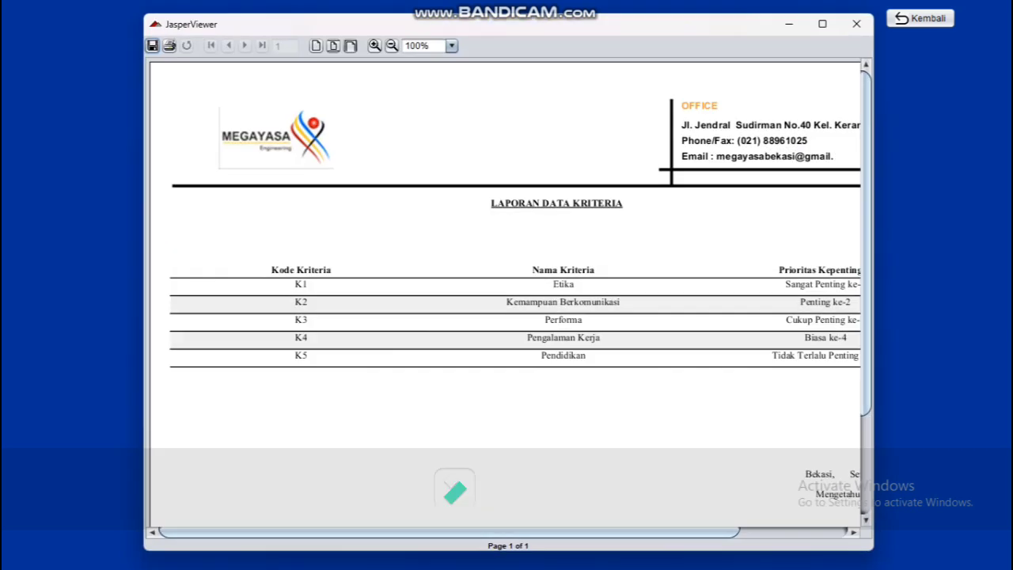
pyautogui.scroll(-1, 510, 293)
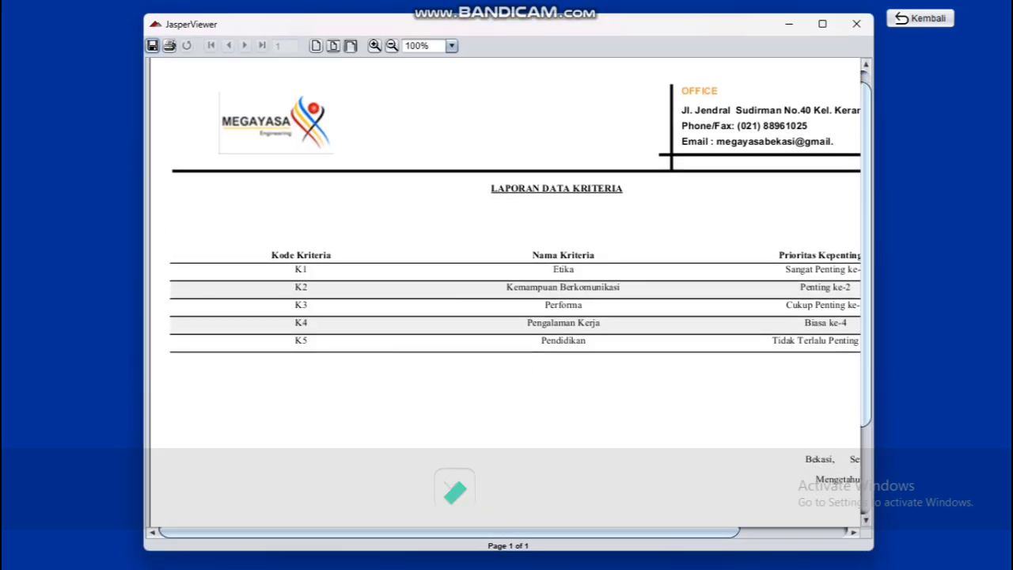
pyautogui.hscroll(8, 503, 293)
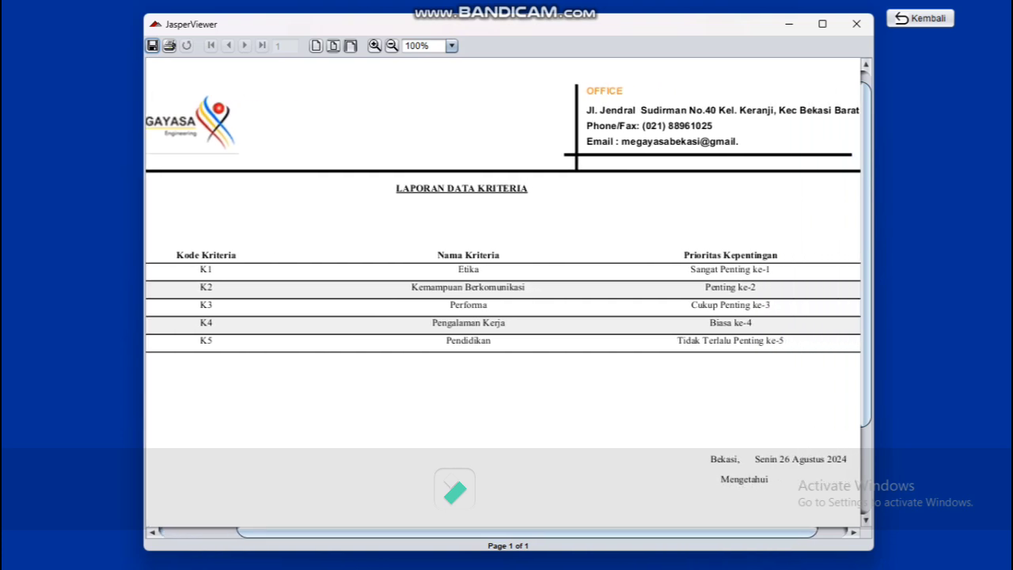
pyautogui.click(856, 24)
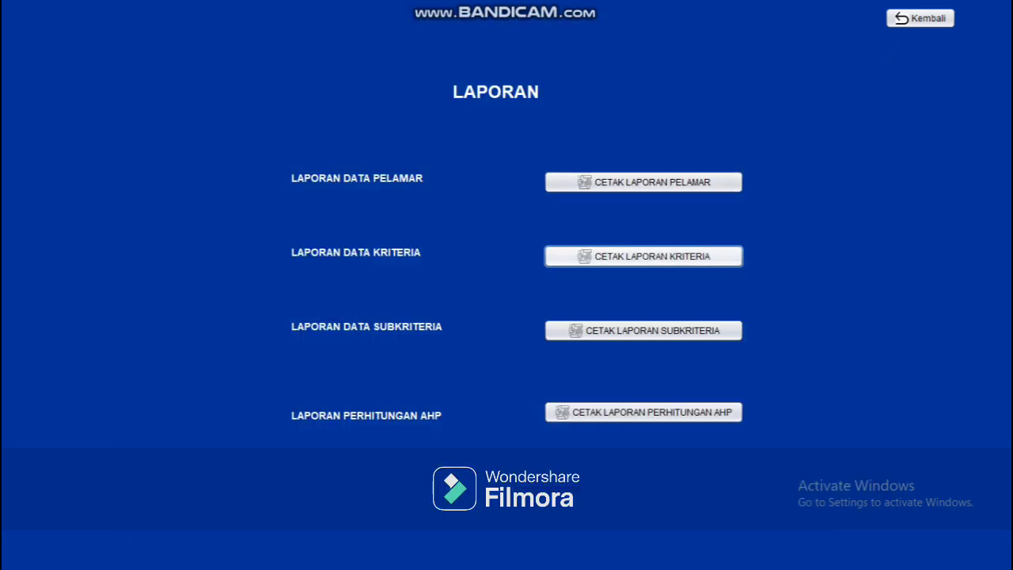
# Step: Preview both pages of the 25-item subcriteria report, then close it
pyautogui.click(644, 330)
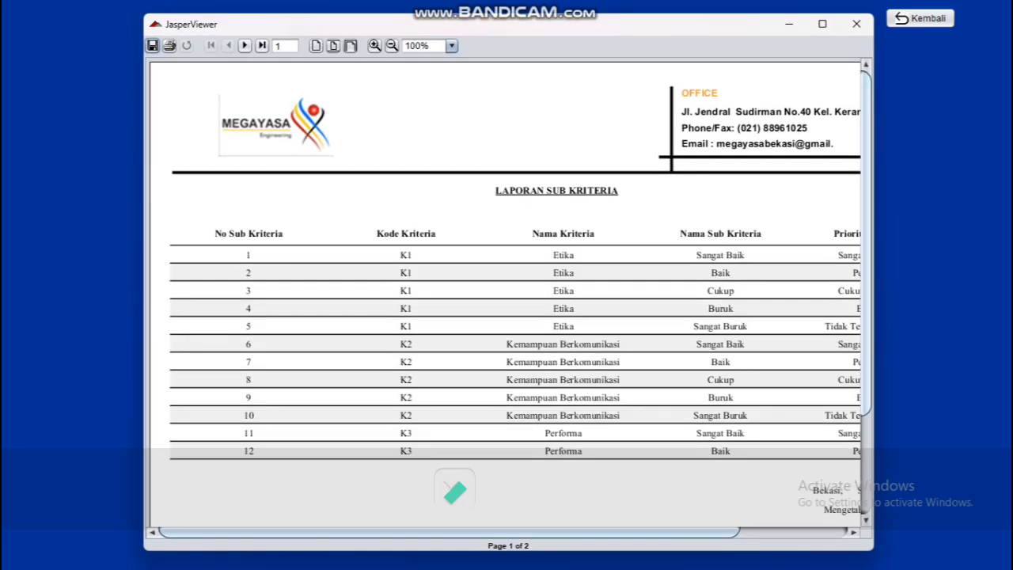
pyautogui.scroll(-5, 506, 285)
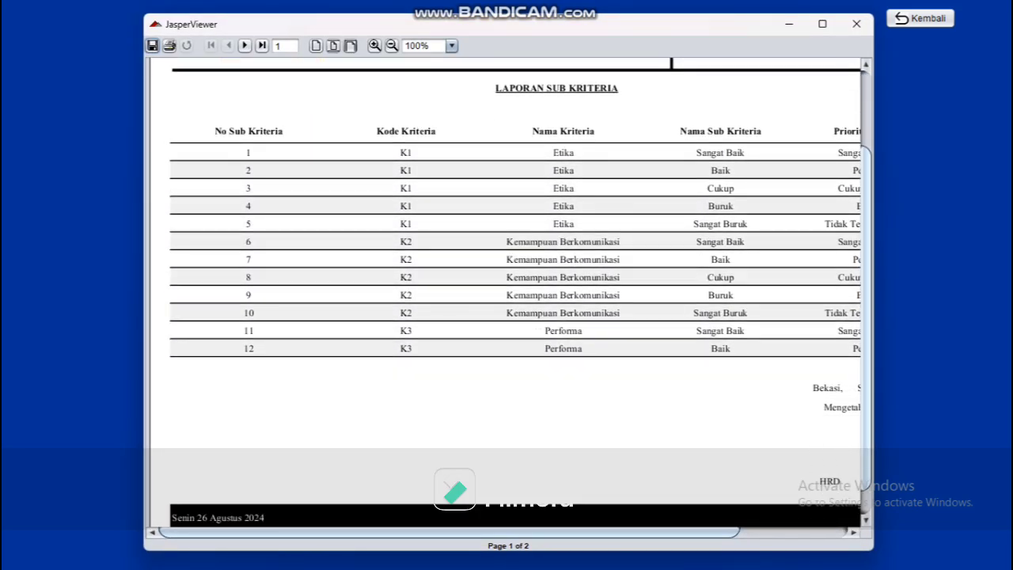
pyautogui.scroll(-2, 506, 285)
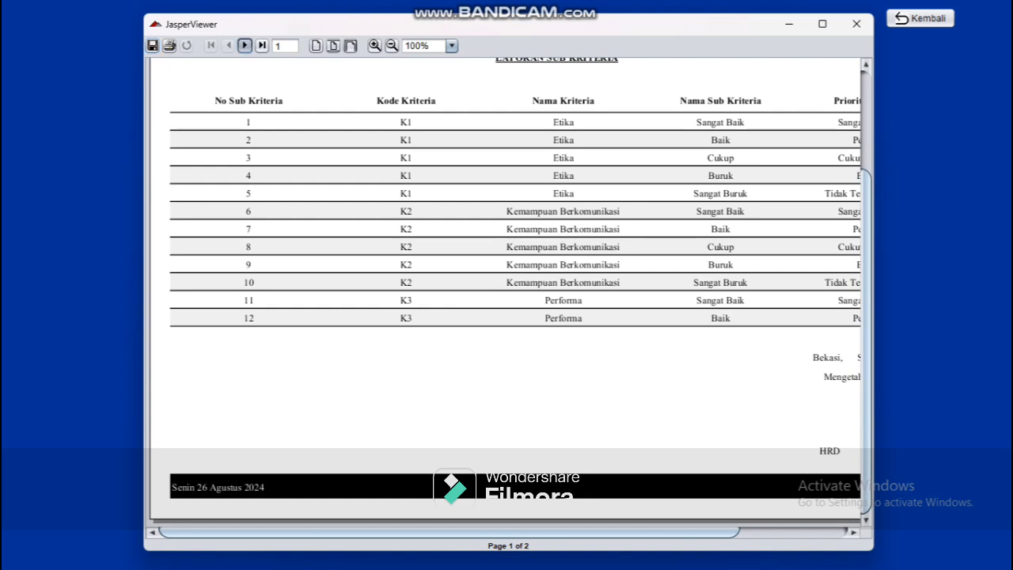
pyautogui.click(245, 45)
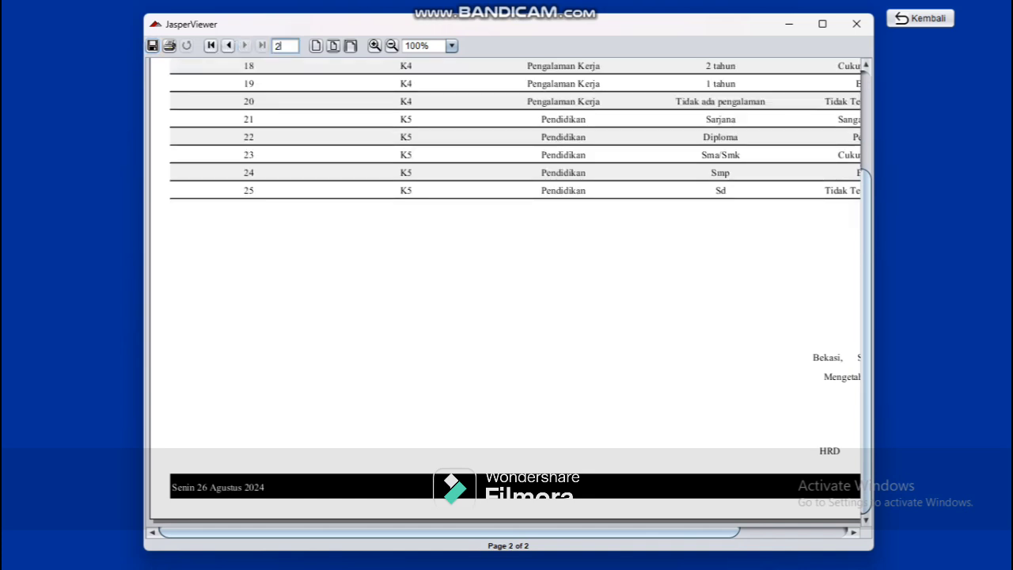
pyautogui.scroll(5, 507, 285)
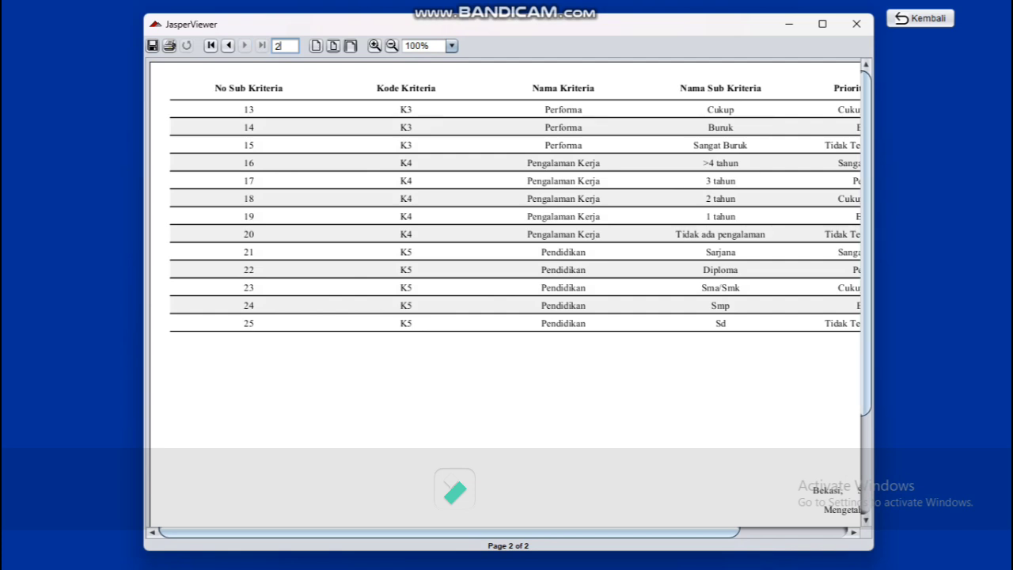
pyautogui.click(228, 46)
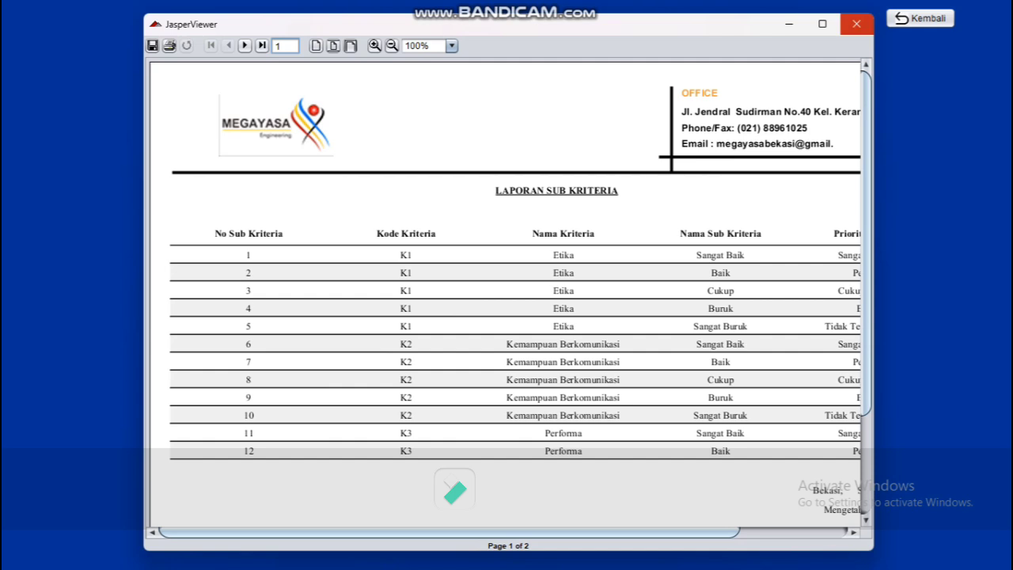
pyautogui.moveTo(450, 532); pyautogui.dragTo(558, 533)
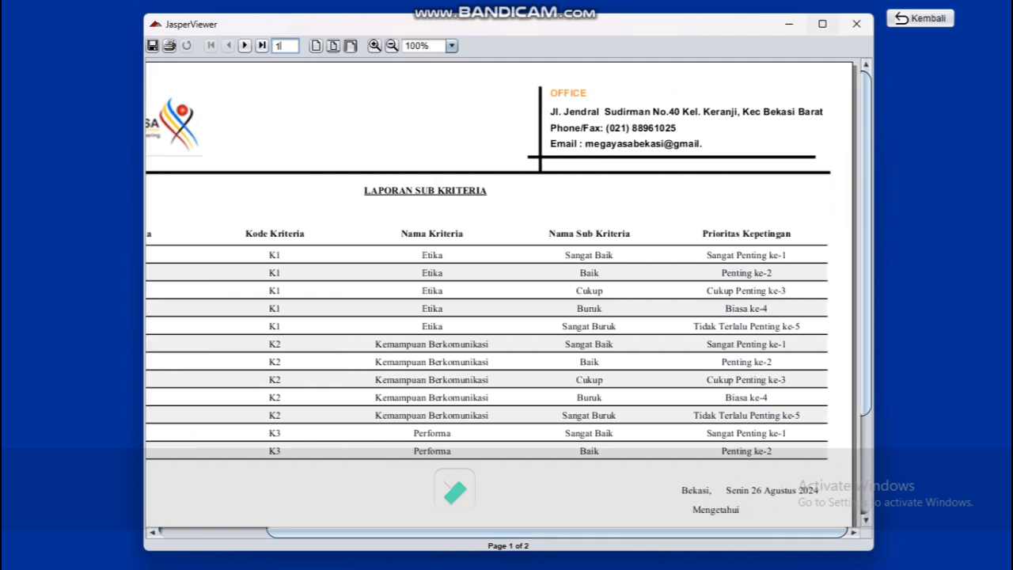
pyautogui.click(856, 23)
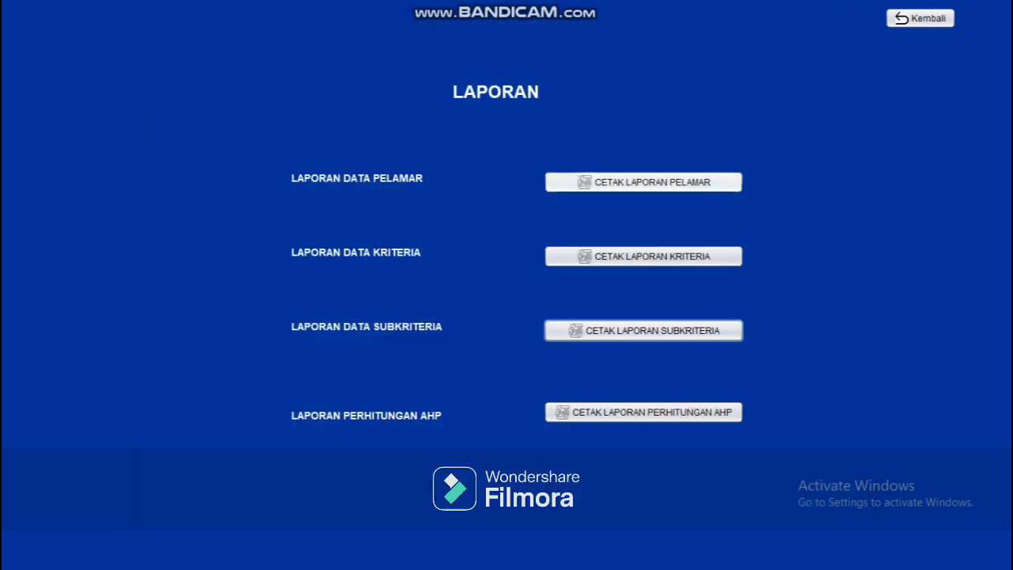
# Step: Preview the AHP score report topped by P006 at 0.378, close it, and return to the welcome screen
pyautogui.click(643, 412)
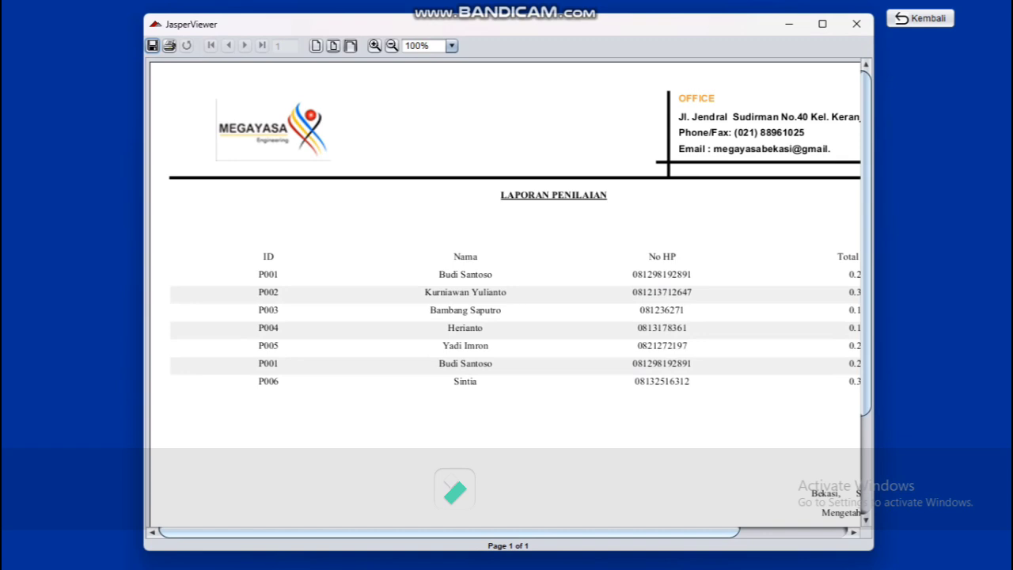
pyautogui.hscroll(5, 503, 292)
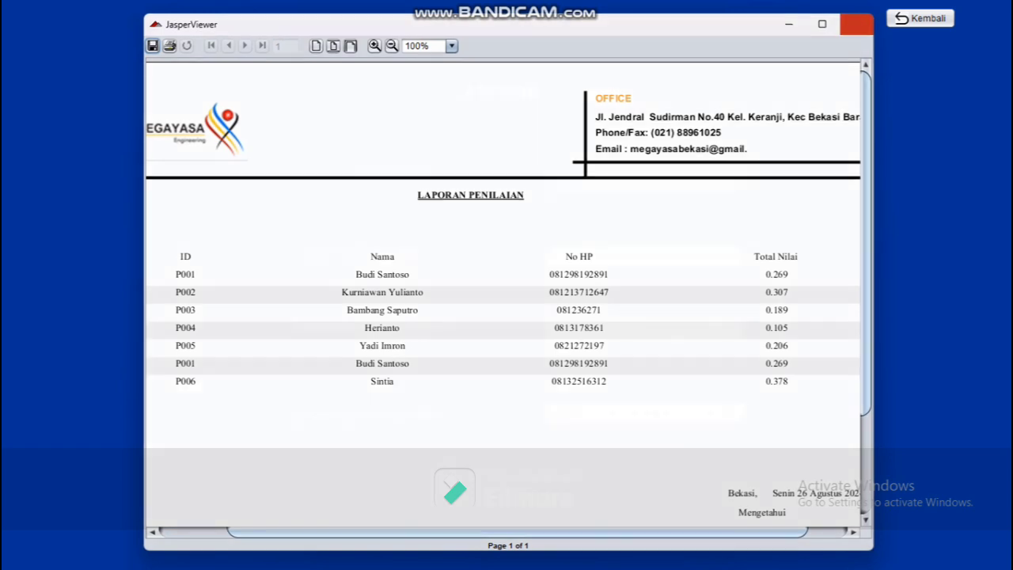
pyautogui.click(856, 24)
pyautogui.click(920, 18)
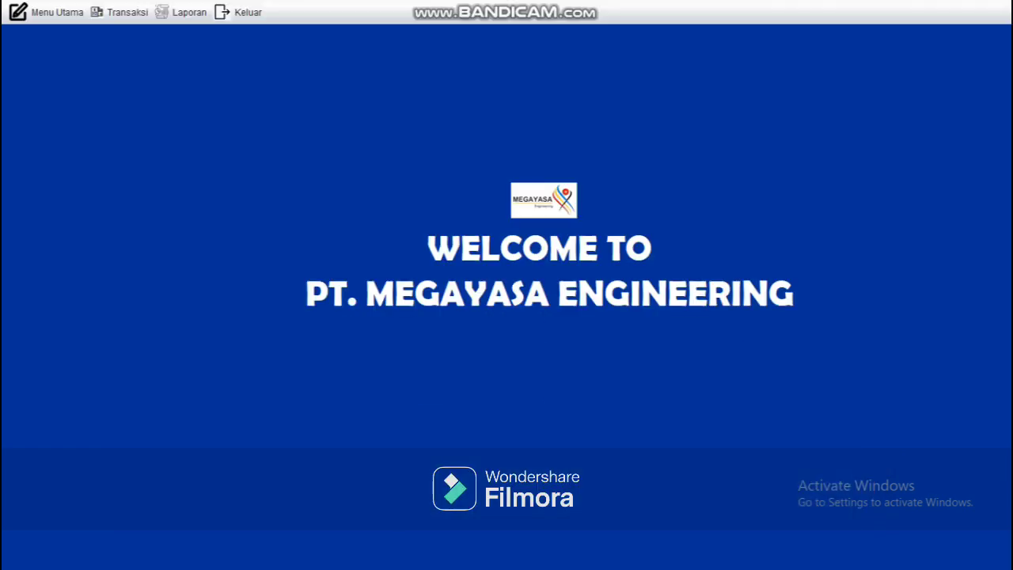